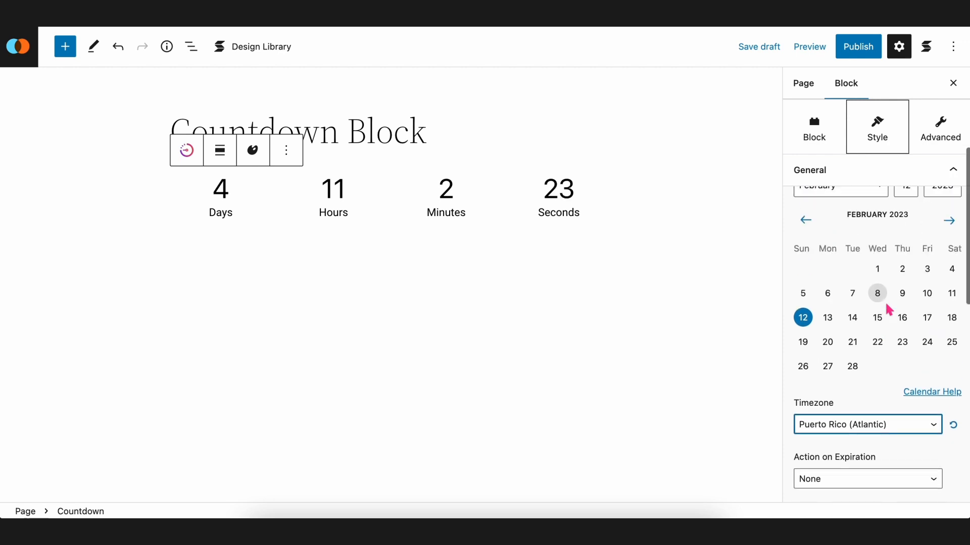
Set the countdown's end time to 03:00 PM and open the month choices for its end date
click(811, 313)
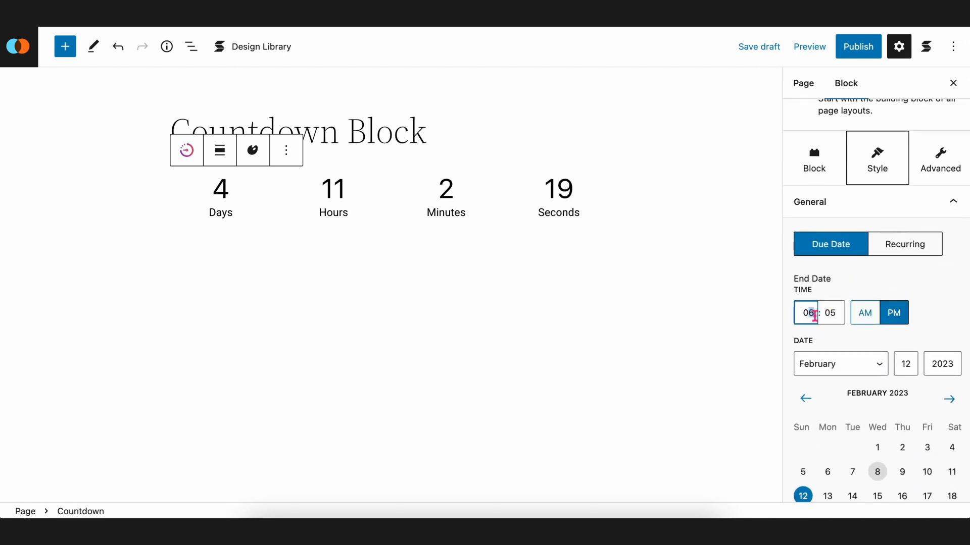
key(BackSpace)
text(3)
click(836, 315)
key(BackSpace)
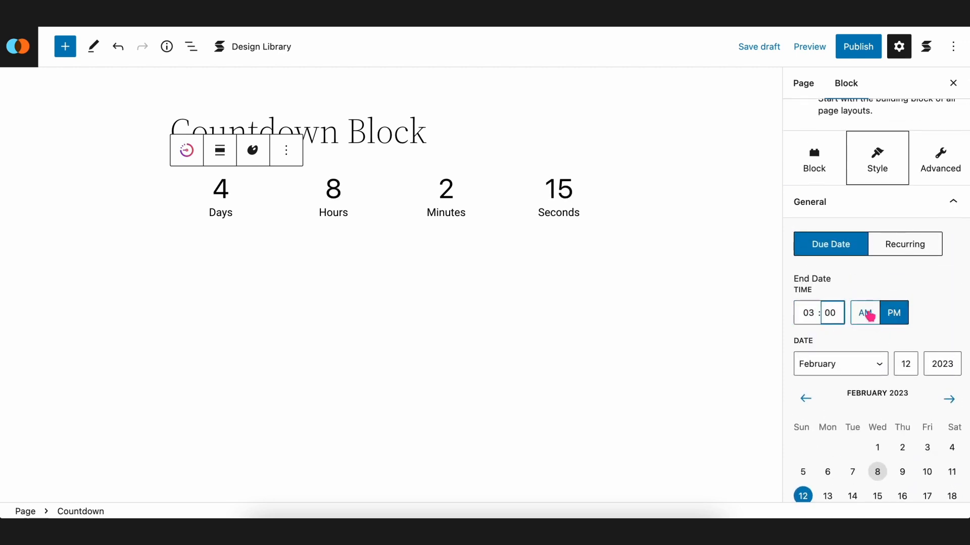
click(869, 315)
click(895, 313)
scroll(928, 316, down, 3)
click(871, 248)
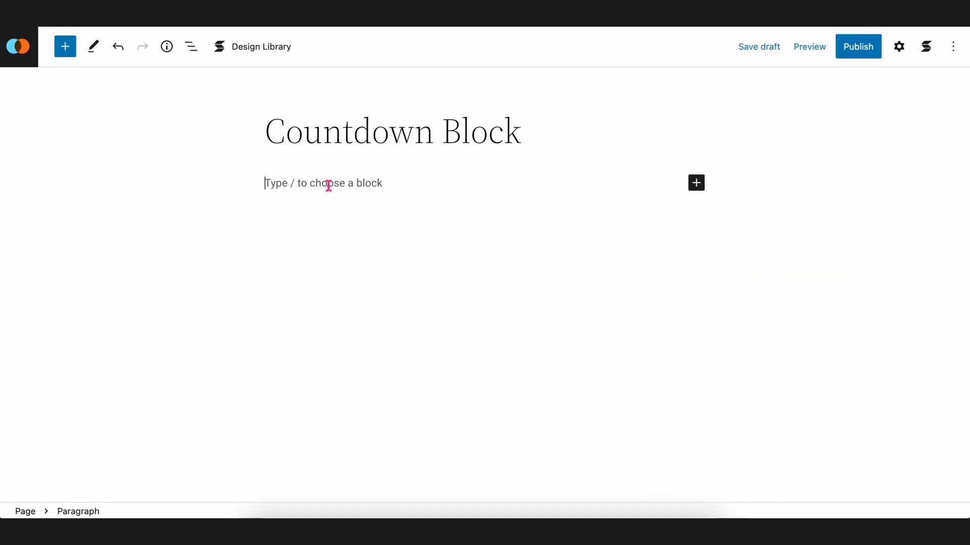
Insert a Countdown block below the page title and open its General style settings
text(/count)
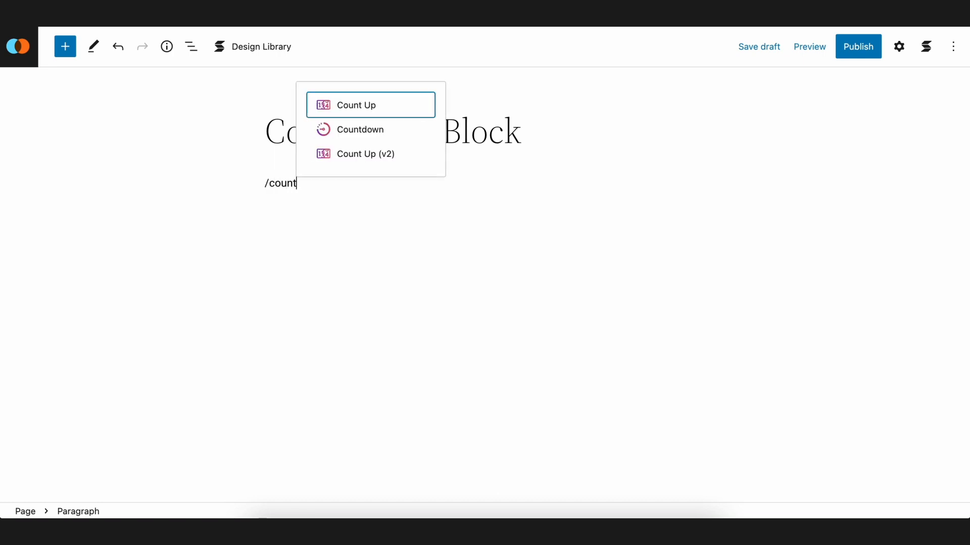
click(379, 130)
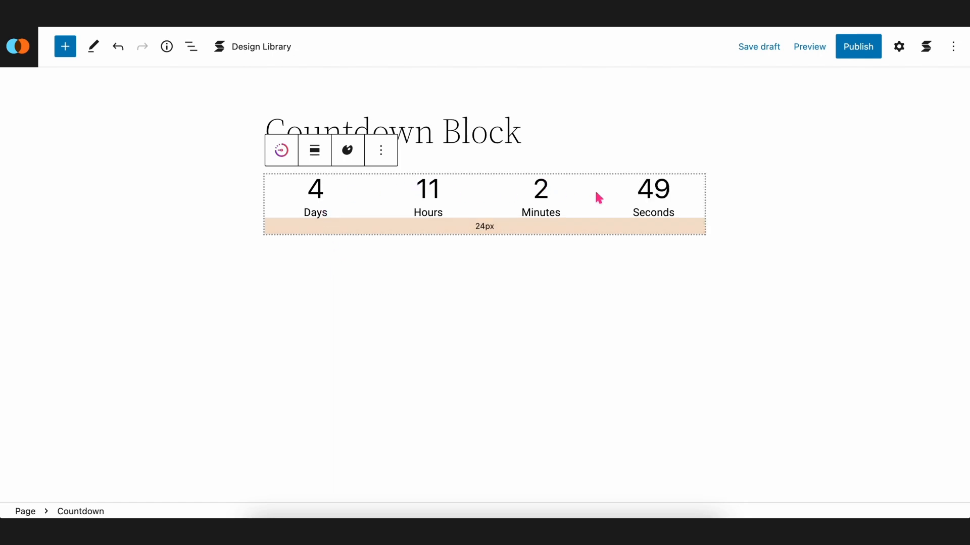
click(620, 227)
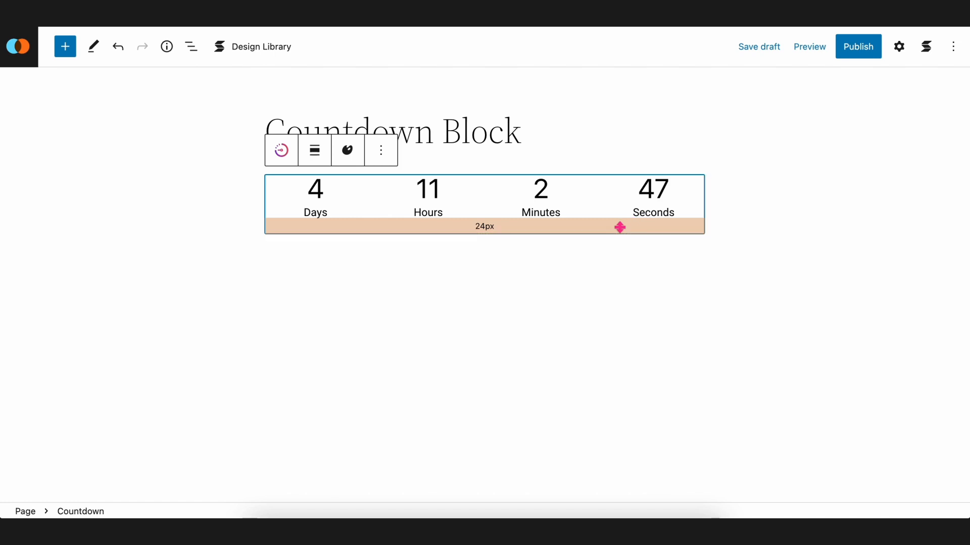
click(899, 46)
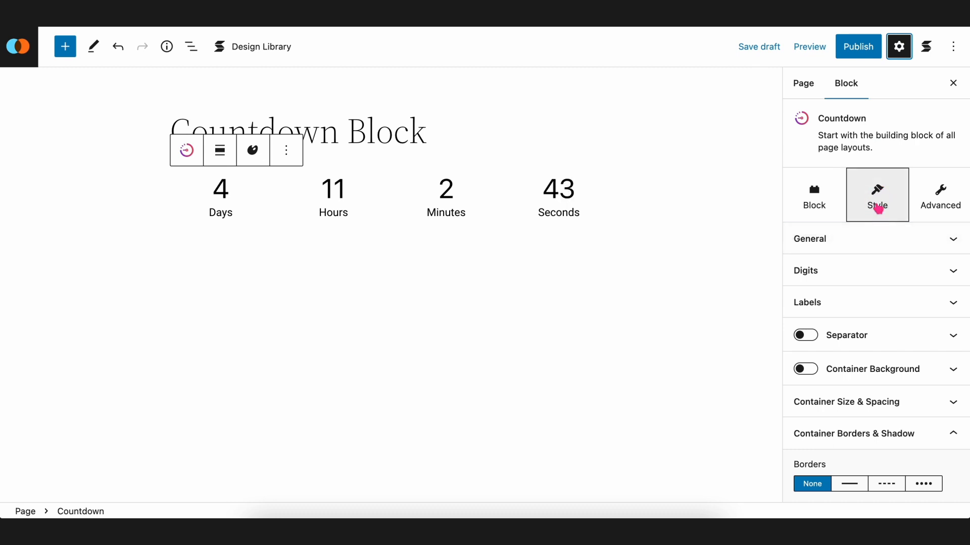
click(852, 243)
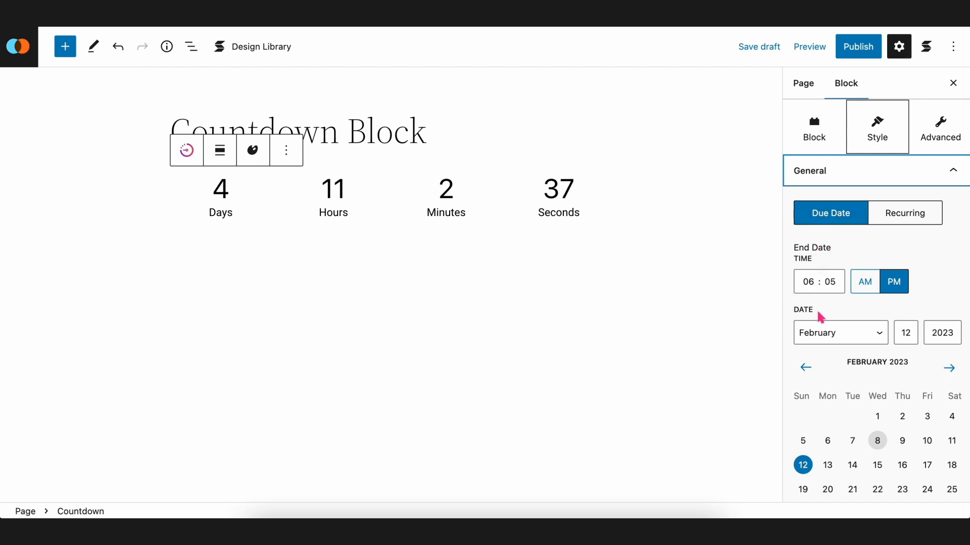
Browse the timezones offered for the countdown and close the list with the selection unchanged
scroll(820, 317, down, 5)
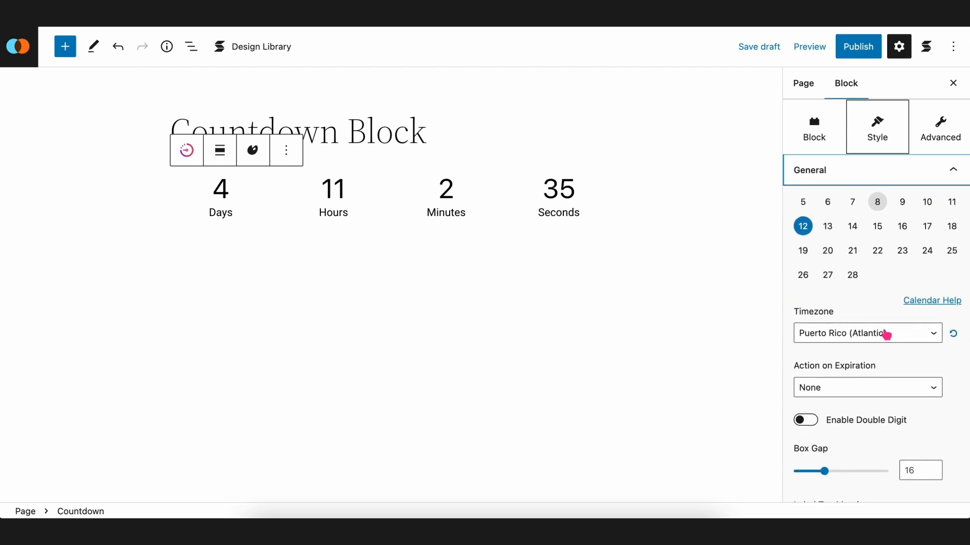
scroll(885, 334, down, 2)
click(902, 237)
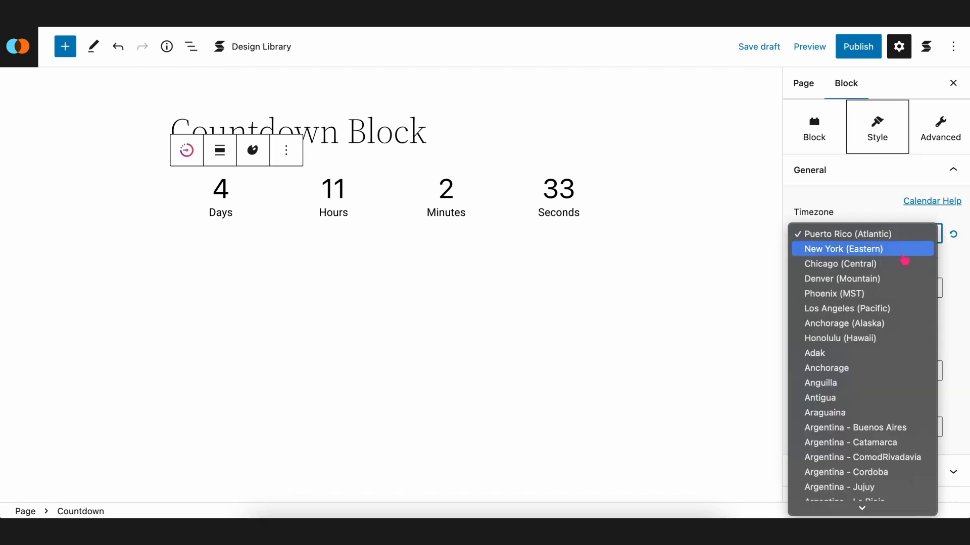
scroll(905, 390, down, 15)
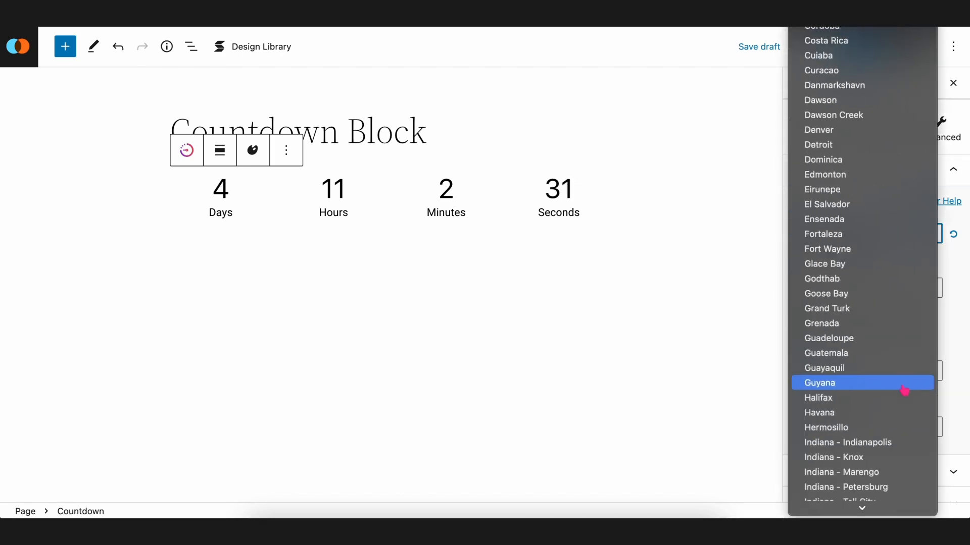
scroll(904, 390, down, 20)
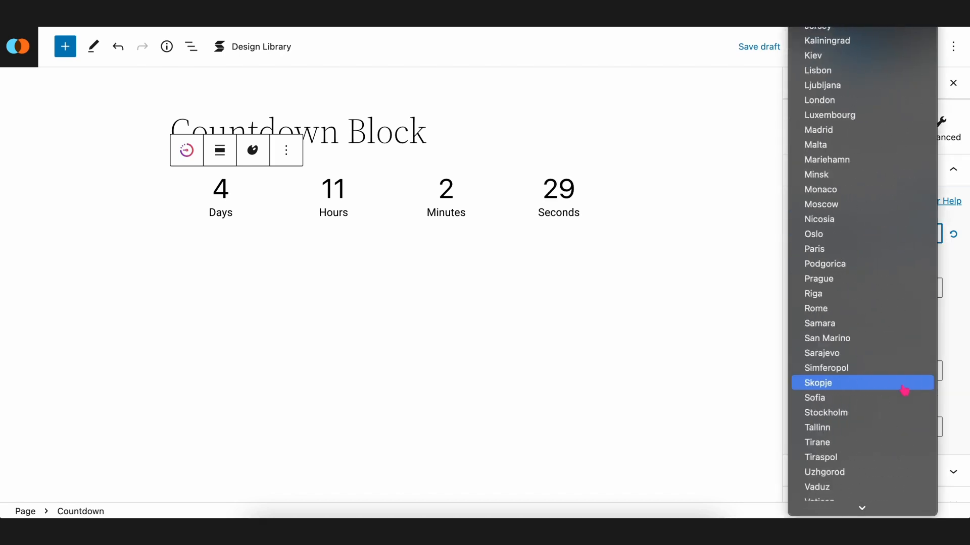
scroll(904, 391, down, 20)
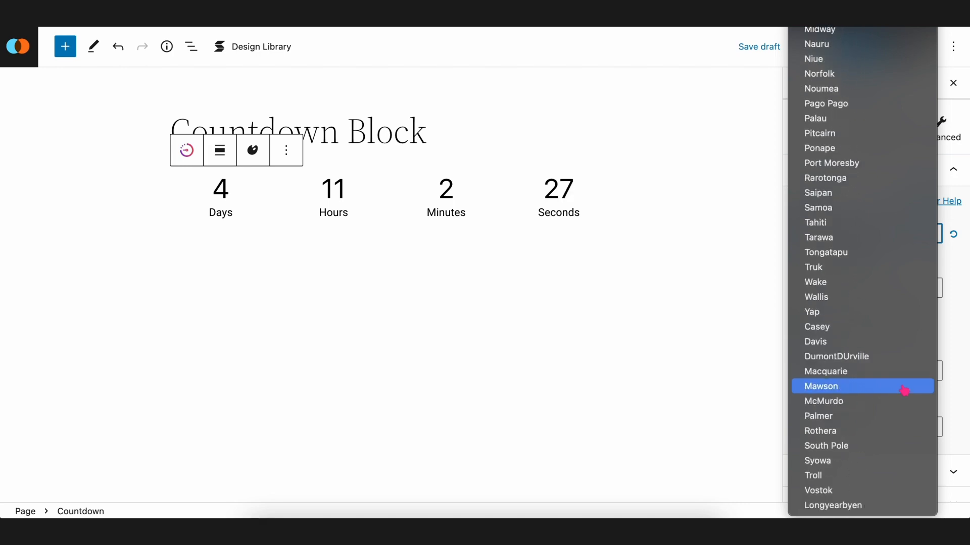
click(966, 342)
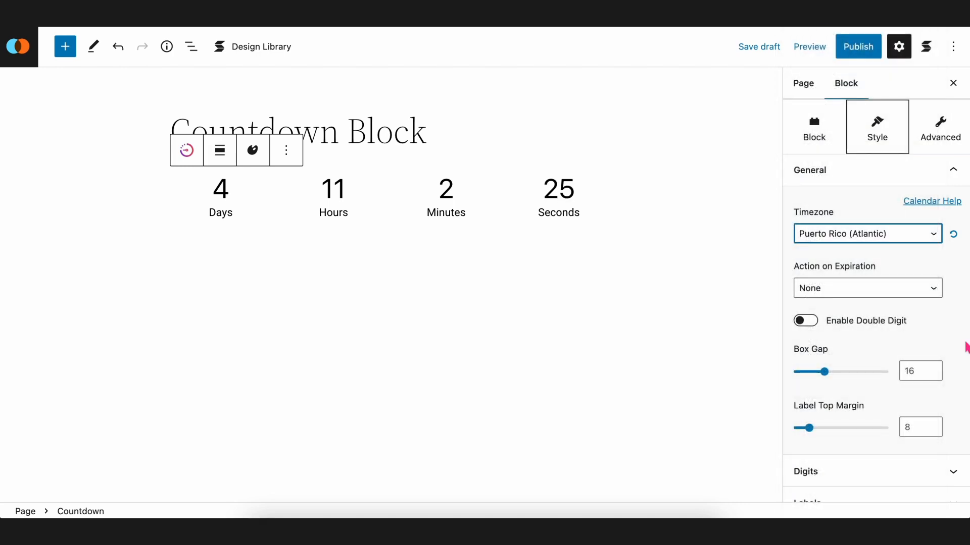
Set the countdown's end time to 03:00 PM
scroll(889, 309, up, 6)
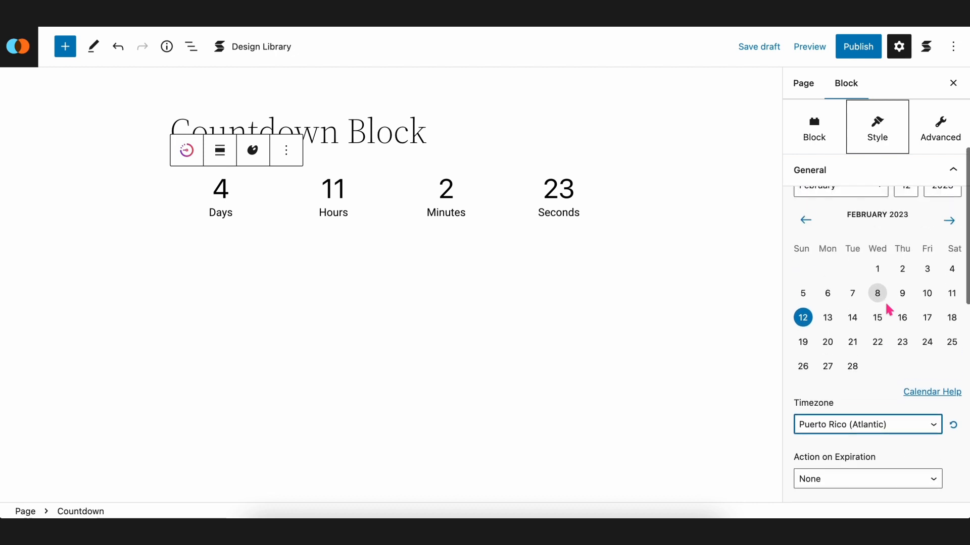
scroll(886, 308, up, 3)
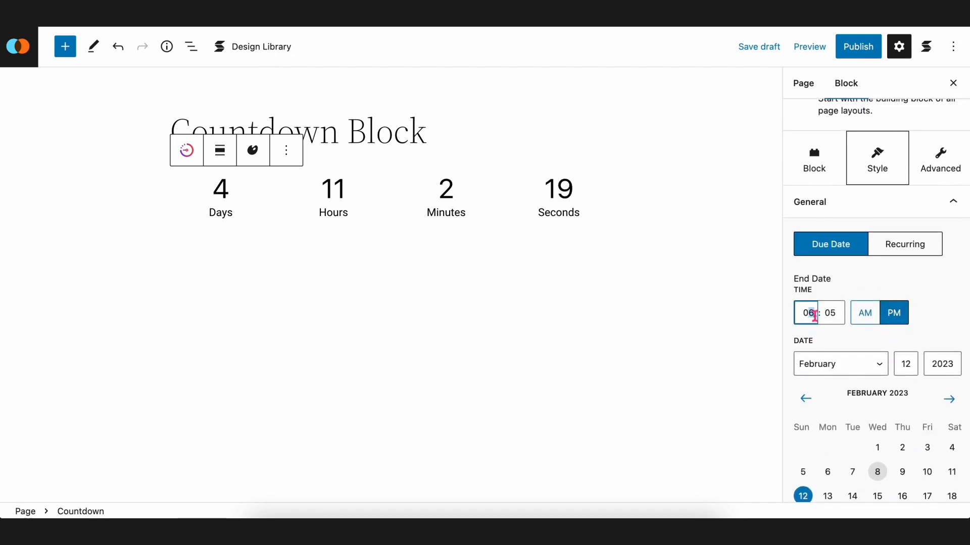
text(3)
click(832, 312)
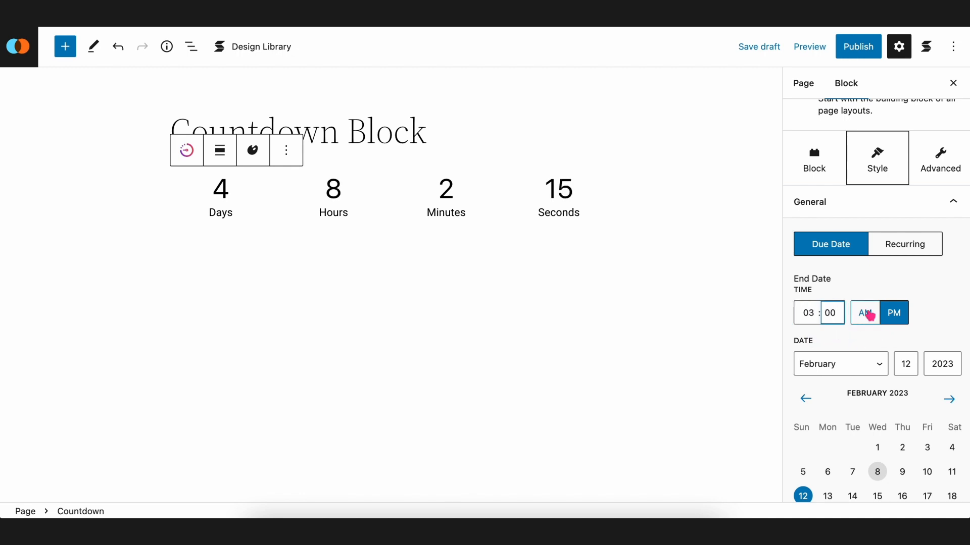
click(865, 313)
click(894, 314)
Set the countdown's end date to February 28, 2023
scroll(928, 316, down, 3)
click(879, 252)
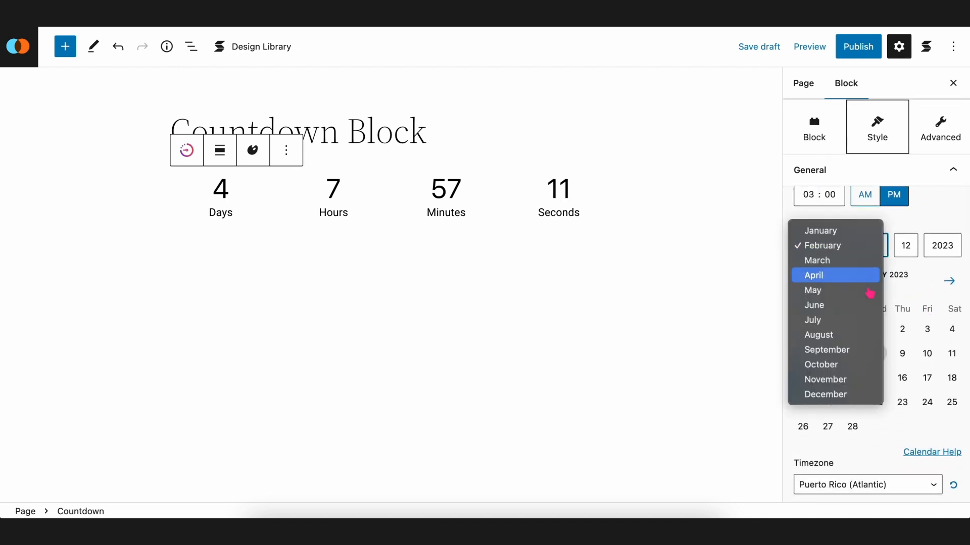
click(934, 279)
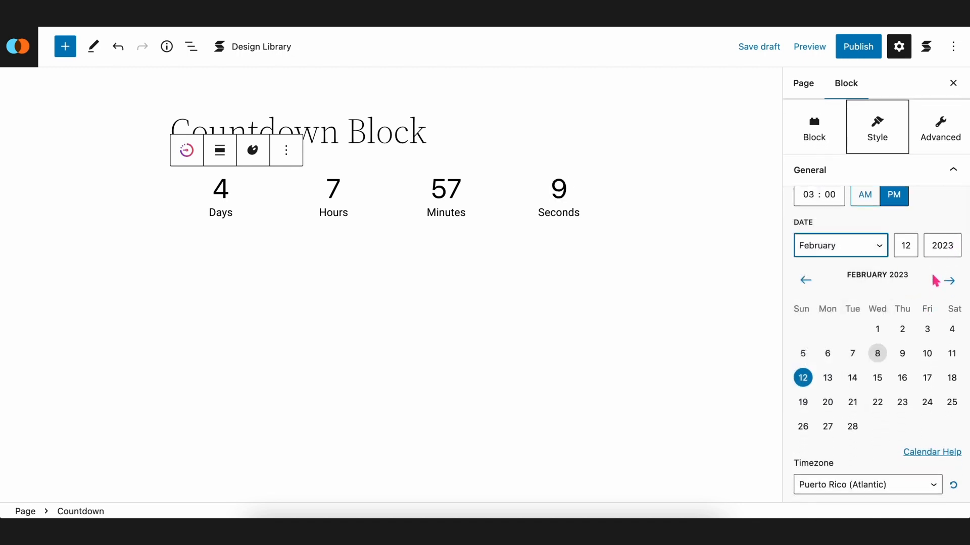
click(852, 428)
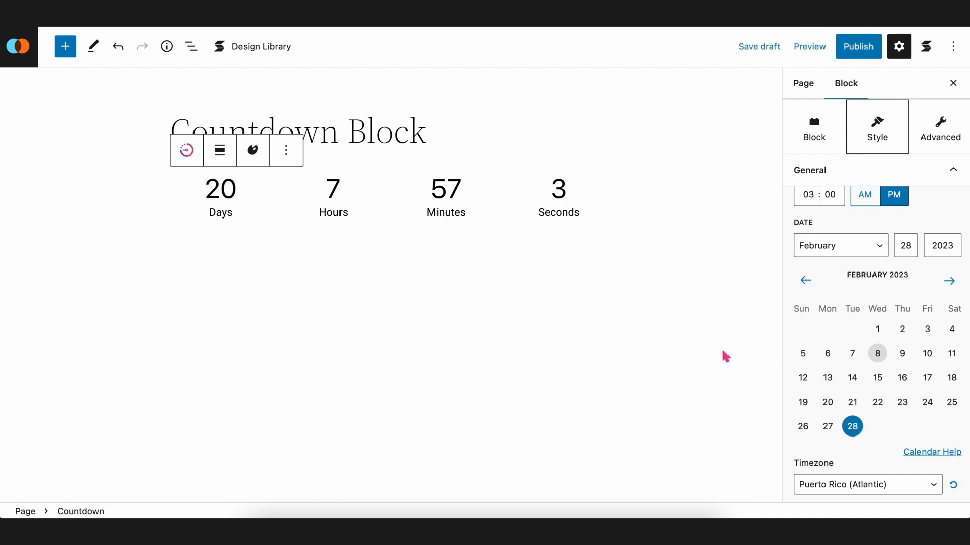
Set the countdown's timezone to Los Angeles (Pacific)
scroll(834, 387, down, 3)
click(850, 347)
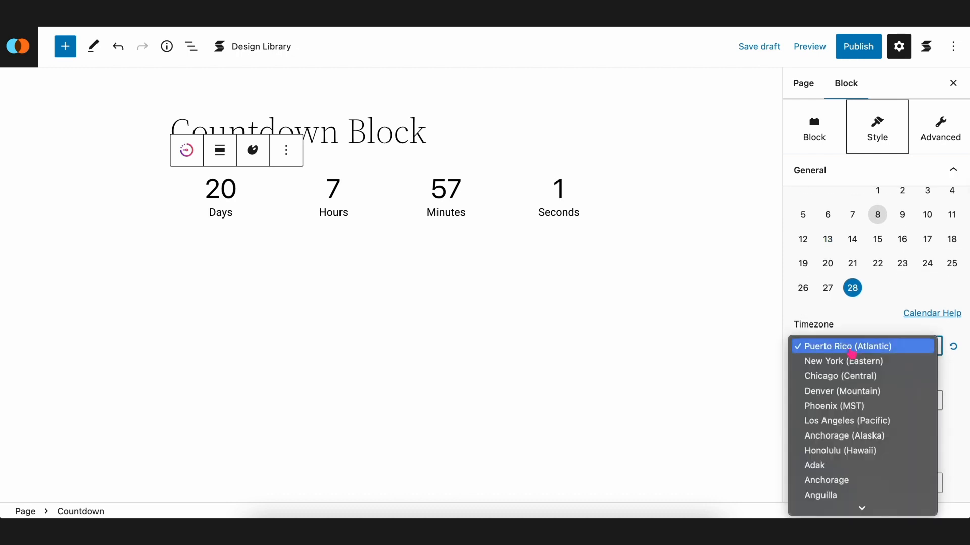
click(842, 422)
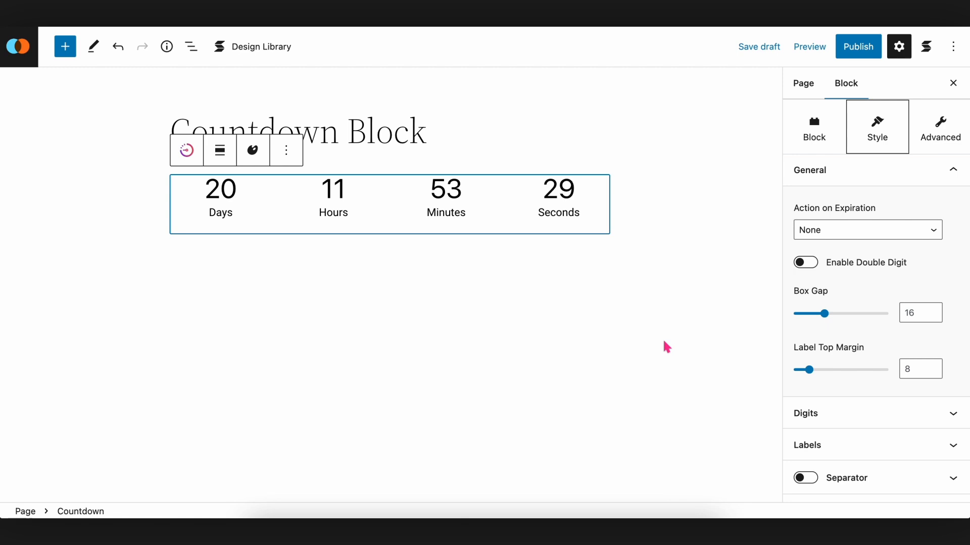
Try Hide Block and Display Message Upon Expiration as the countdown's expiration action, and return it to None
click(842, 234)
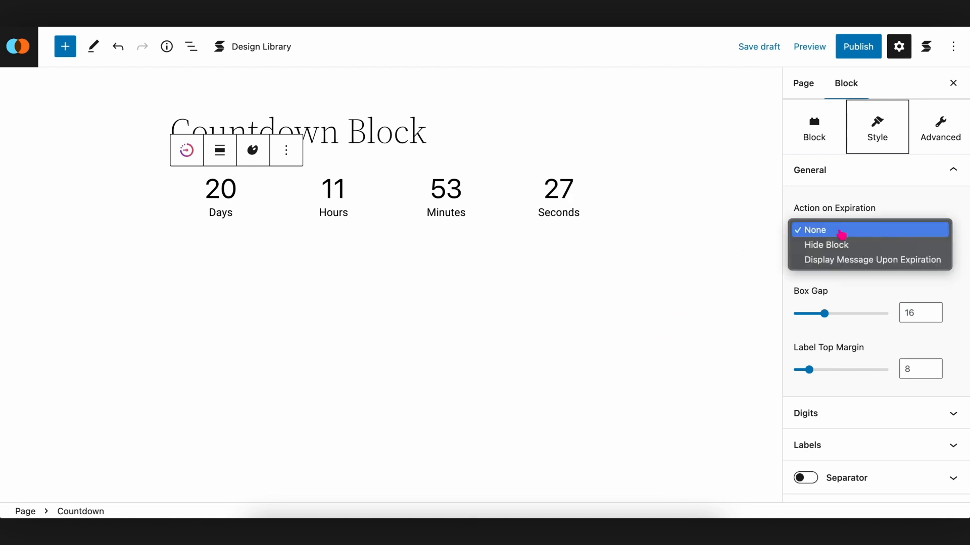
click(862, 246)
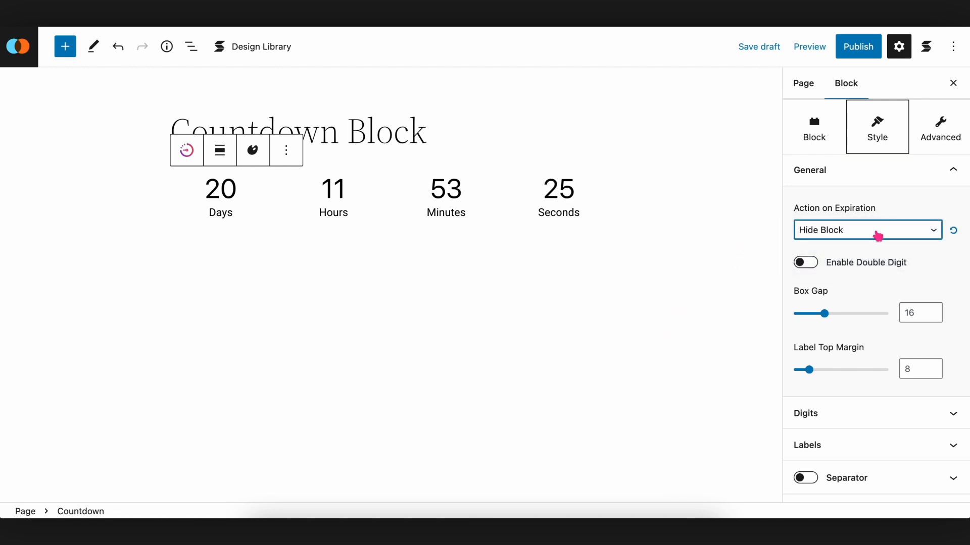
click(877, 230)
click(873, 245)
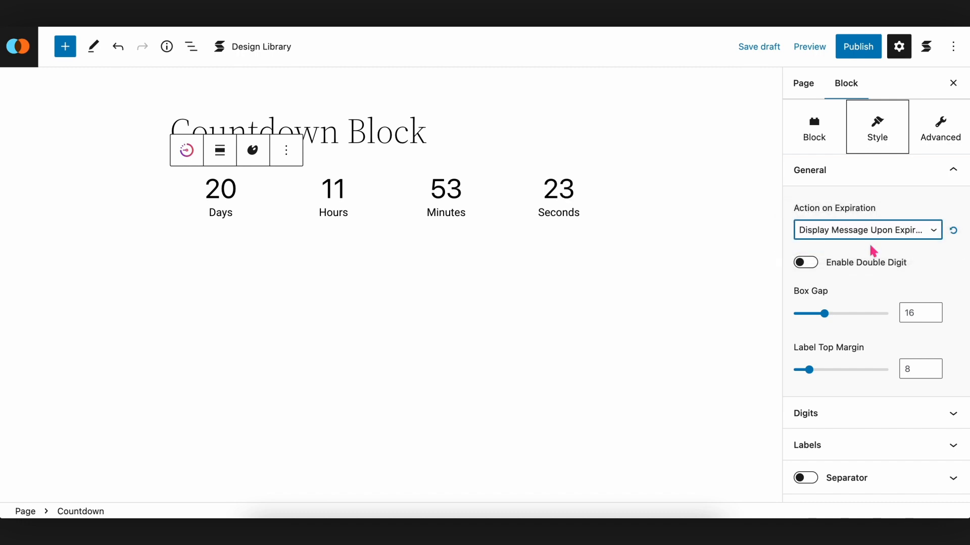
click(886, 234)
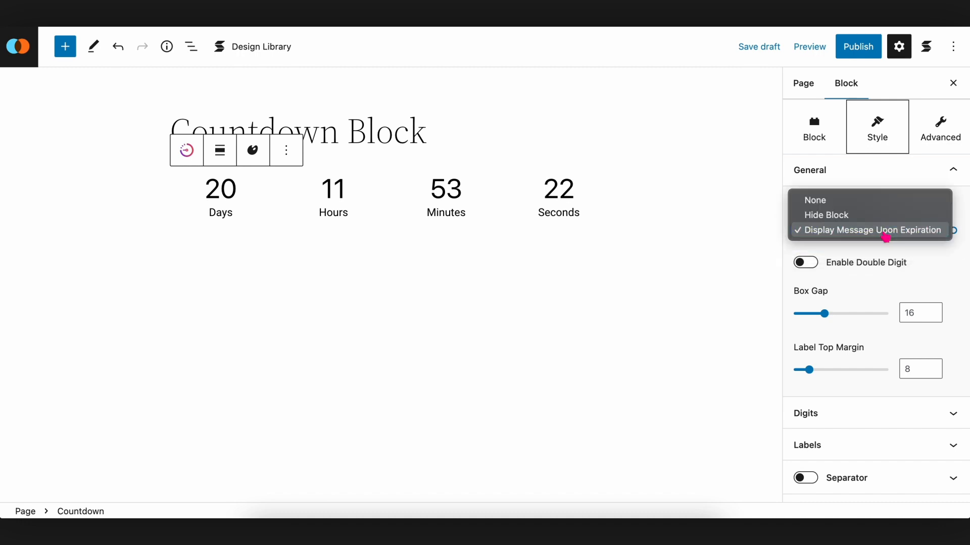
click(896, 205)
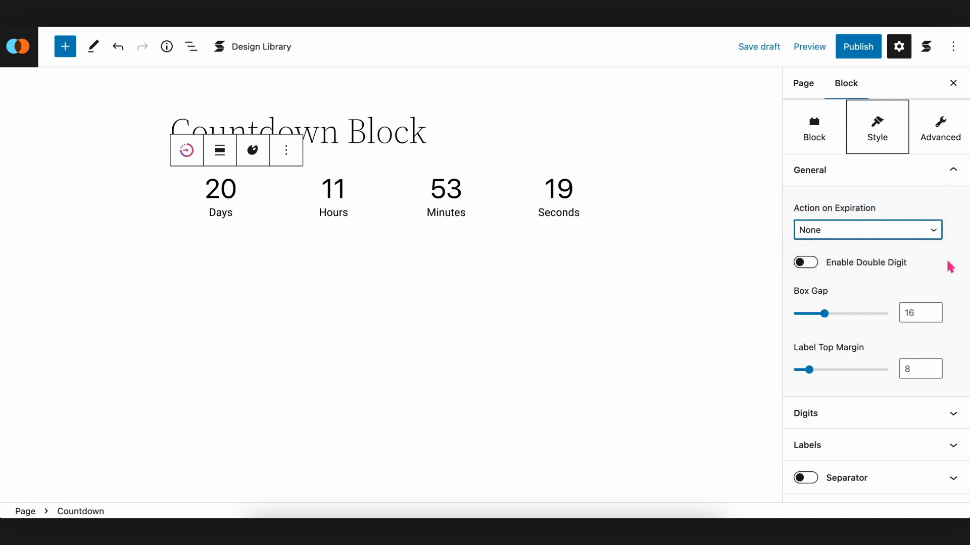
Try double-digit display for the countdown and switch it off again
click(804, 264)
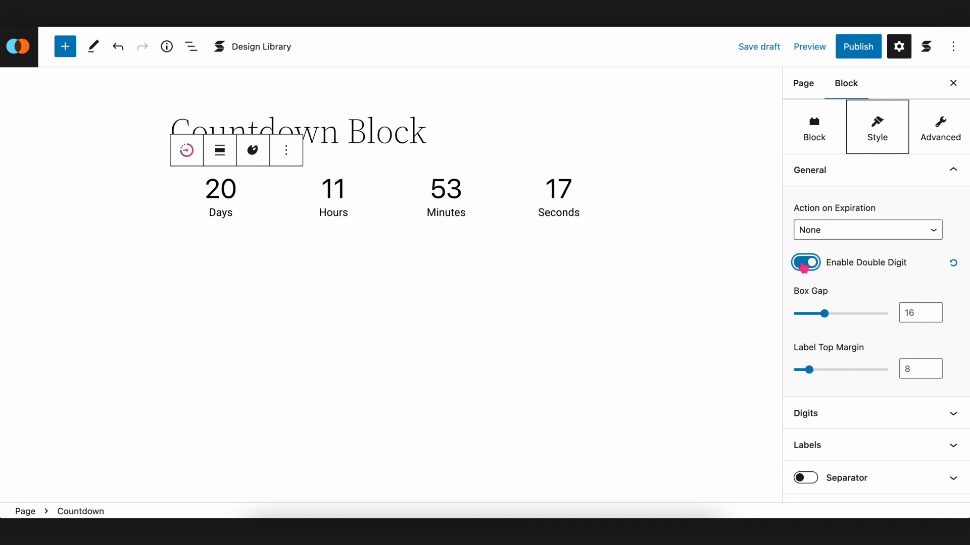
click(803, 264)
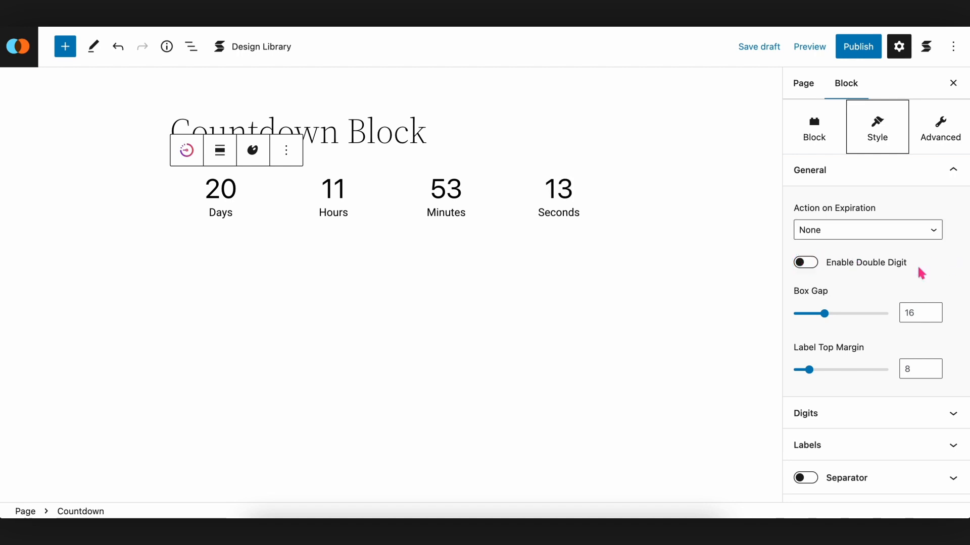
Try a wider box gap and a label top margin of 17, resetting each to its default
drag(830, 321, 892, 312)
click(954, 314)
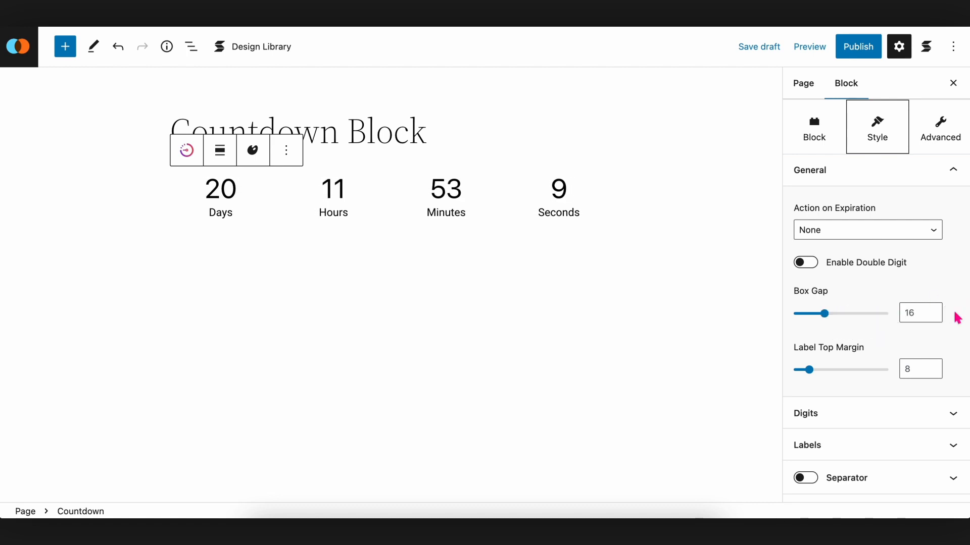
mouse_move(810, 370)
mouse_down()
mouse_move(882, 369)
mouse_move(828, 373)
mouse_up()
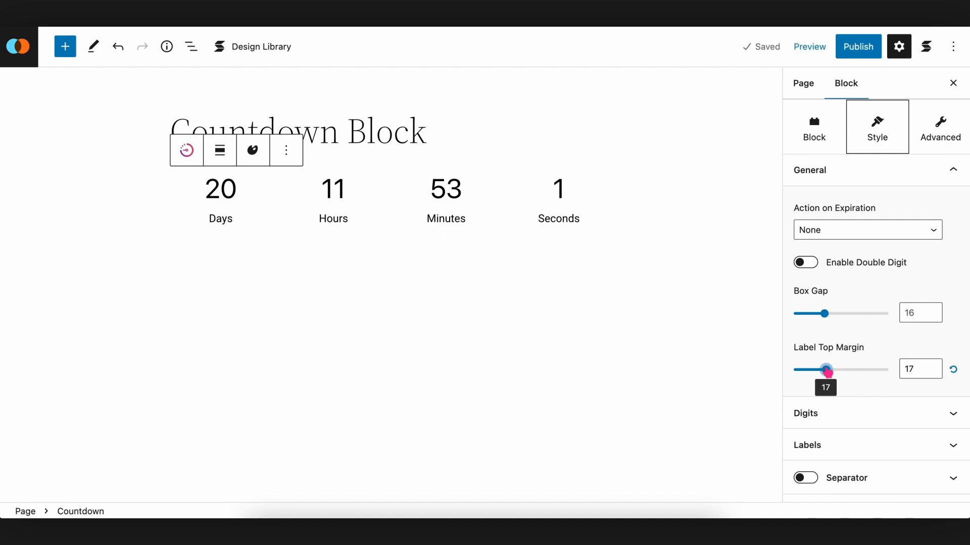
click(954, 370)
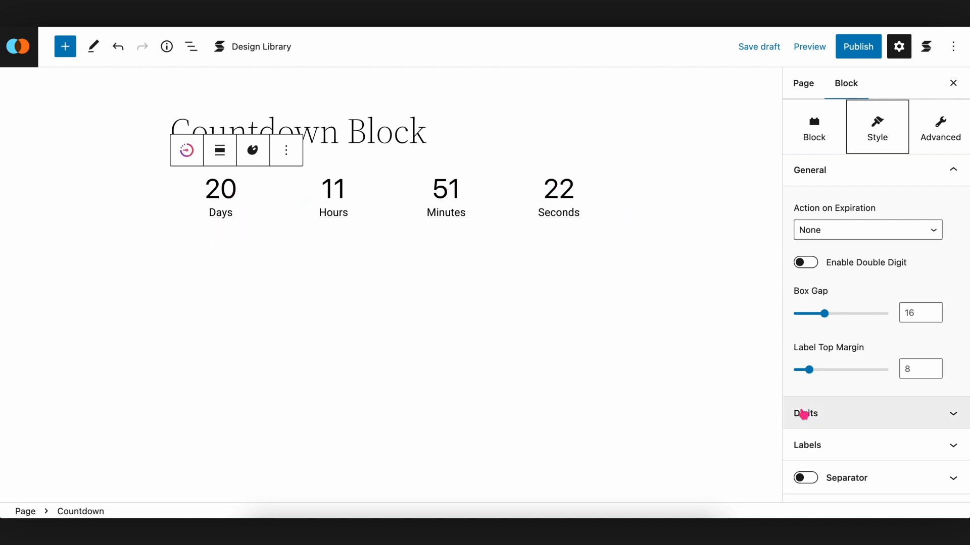
Increase the size of the countdown's digits
click(832, 415)
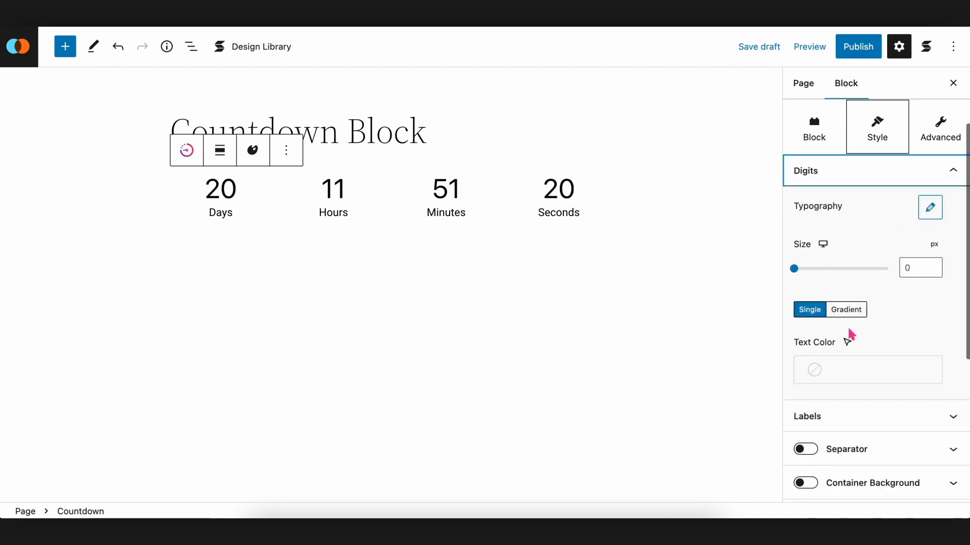
click(809, 289)
drag(809, 289, 837, 289)
Set the font weight of the countdown's digits to Bold
click(929, 229)
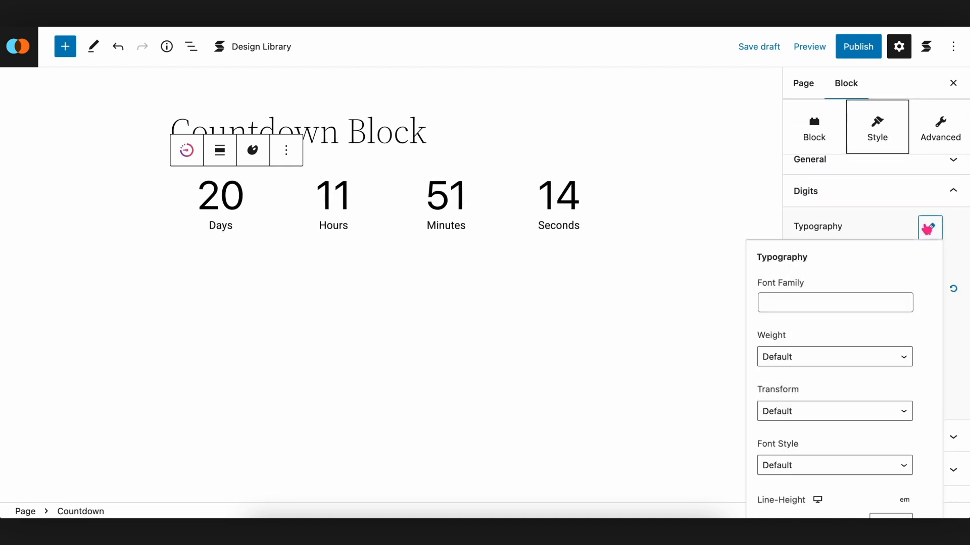
scroll(832, 348, down, 1)
click(836, 342)
click(814, 367)
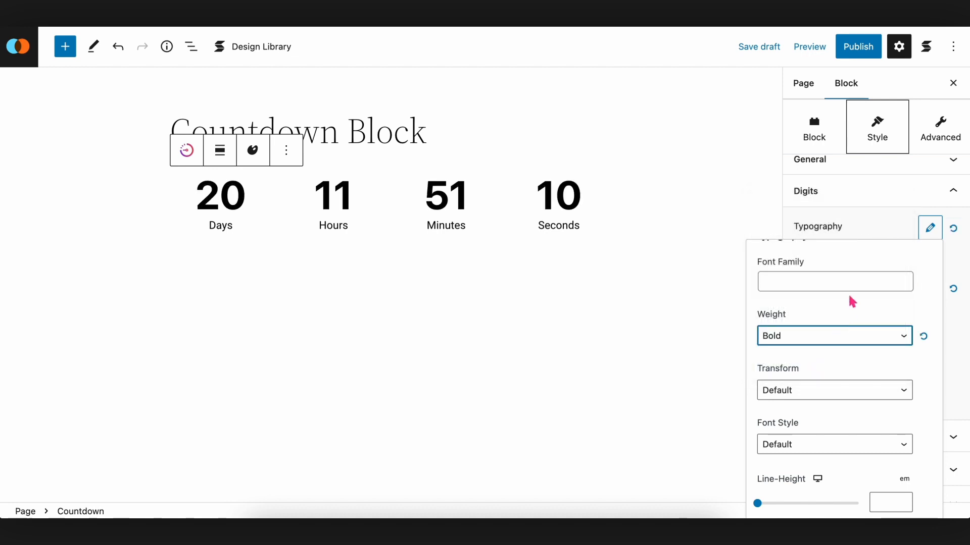
Set the digits' font family to Monospace and tighten their letter spacing
click(843, 282)
click(806, 402)
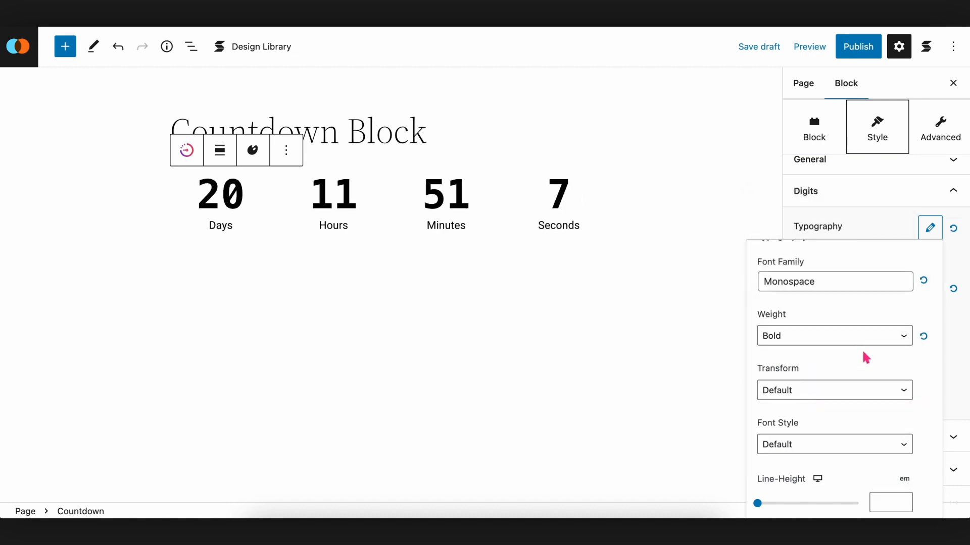
scroll(864, 404, down, 1)
drag(812, 480, 766, 491)
key(Escape)
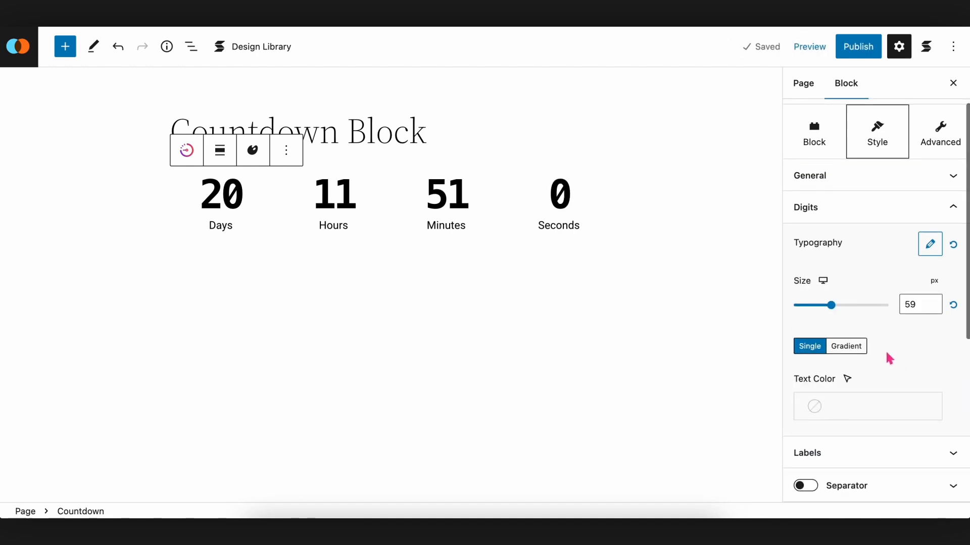
Set the text color of the countdown's digits to Primary Pink
click(859, 411)
click(738, 346)
click(738, 374)
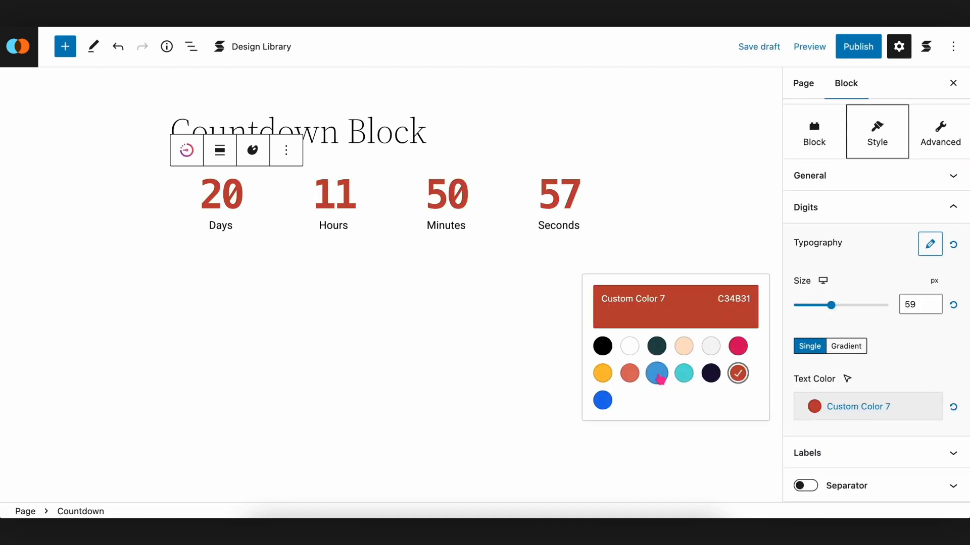
click(656, 374)
click(738, 346)
click(953, 375)
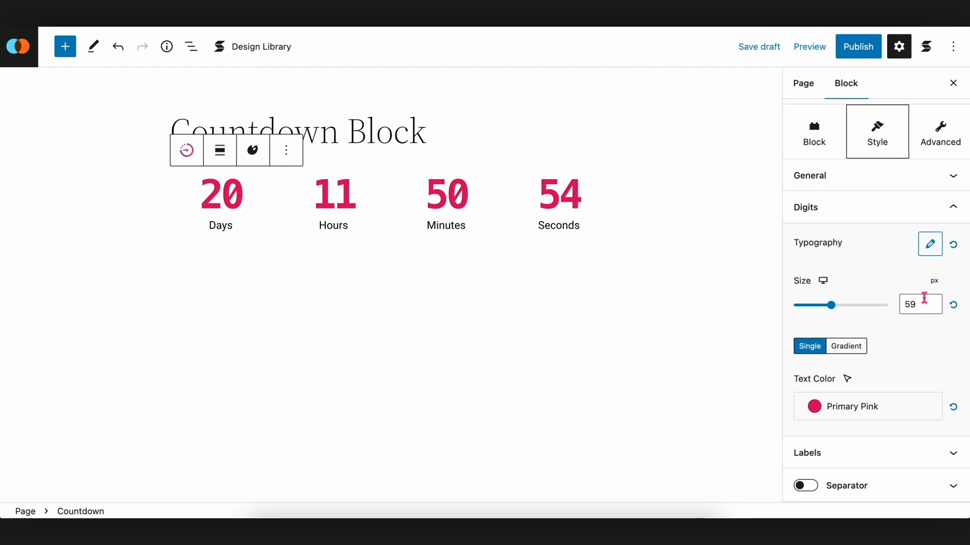
click(904, 213)
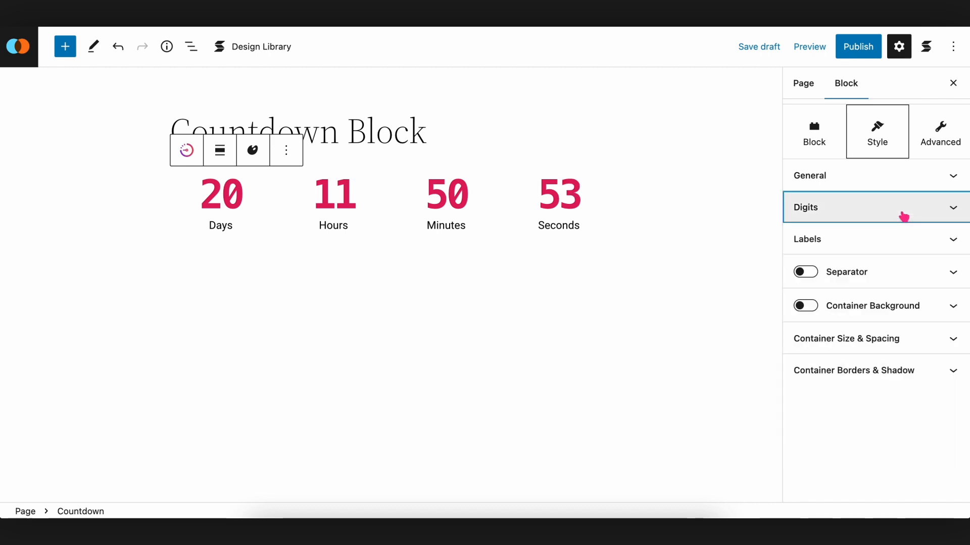
Try hiding the Days unit and the Hours unit of the countdown, turning each back on
click(878, 242)
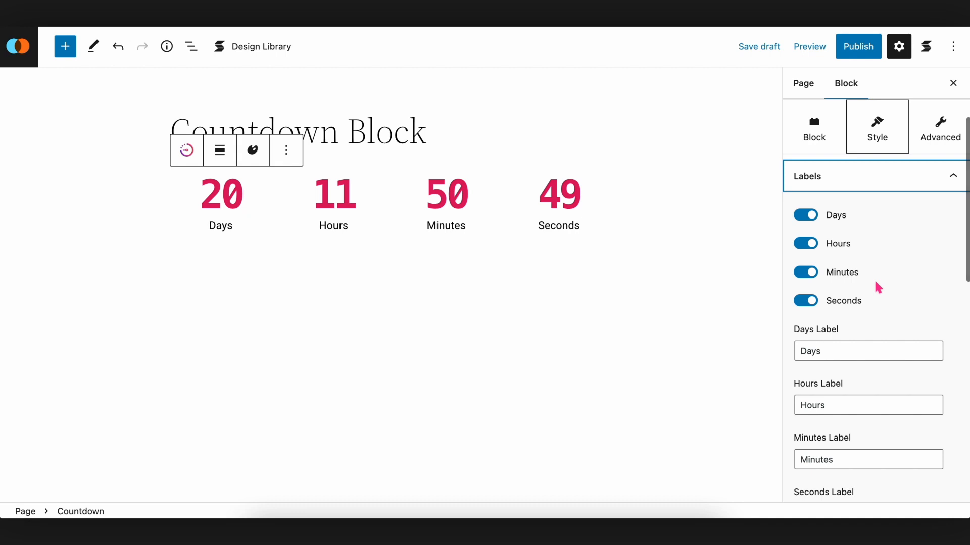
click(807, 217)
click(806, 216)
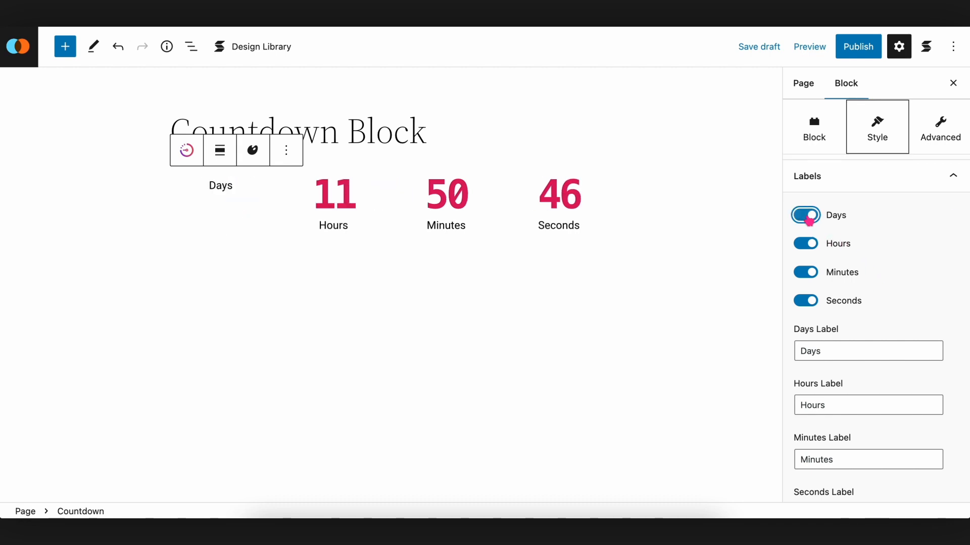
click(807, 244)
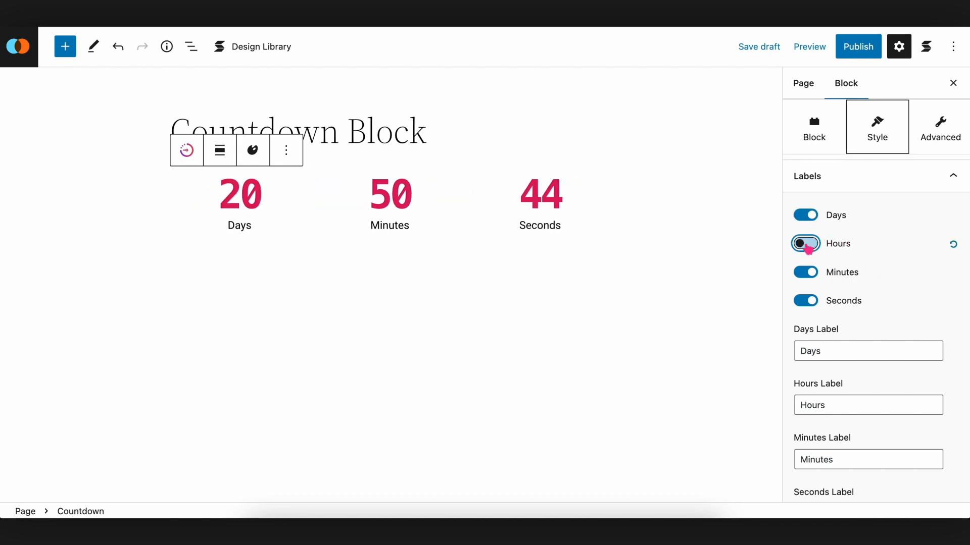
click(807, 245)
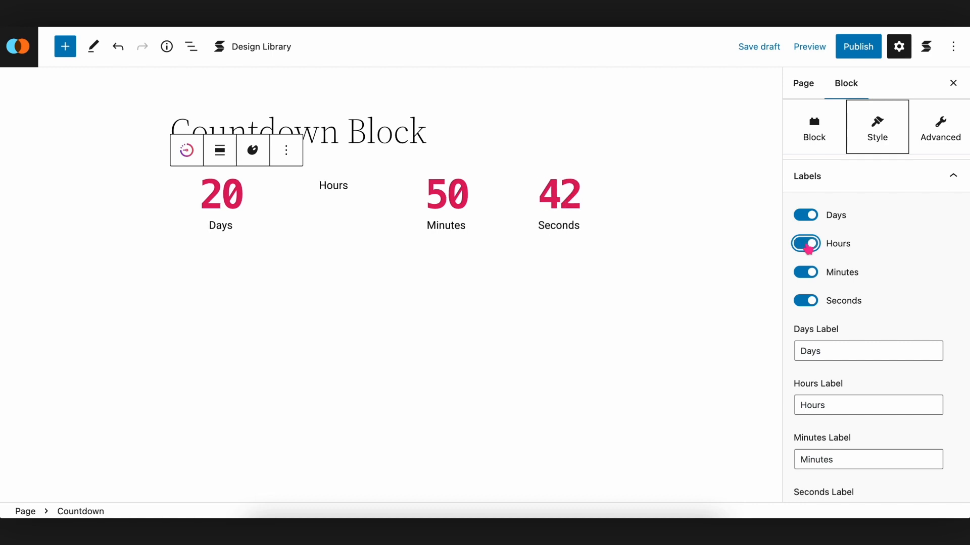
Try "Dias" as the Days label and restore it to "Days"
scroll(922, 293, down, 1)
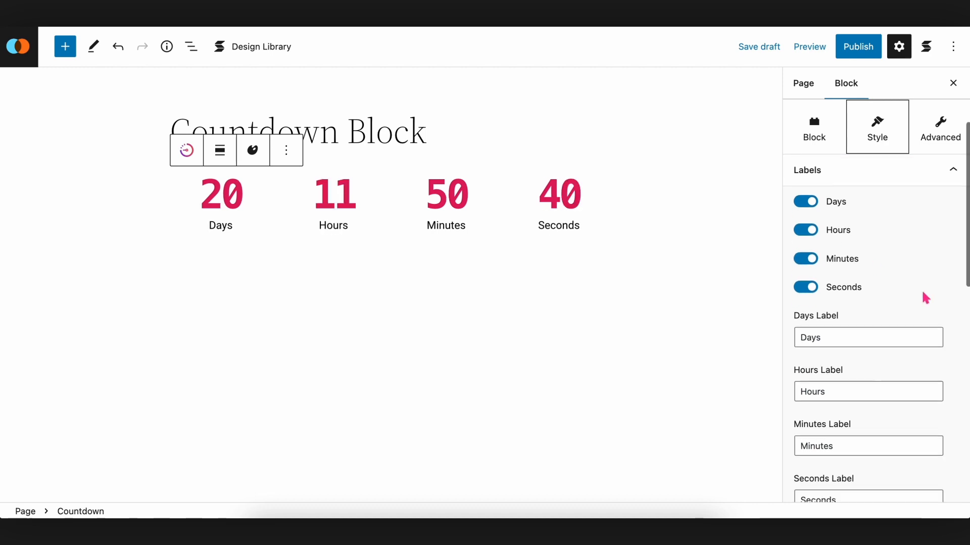
scroll(923, 296, down, 3)
drag(825, 277, 794, 275)
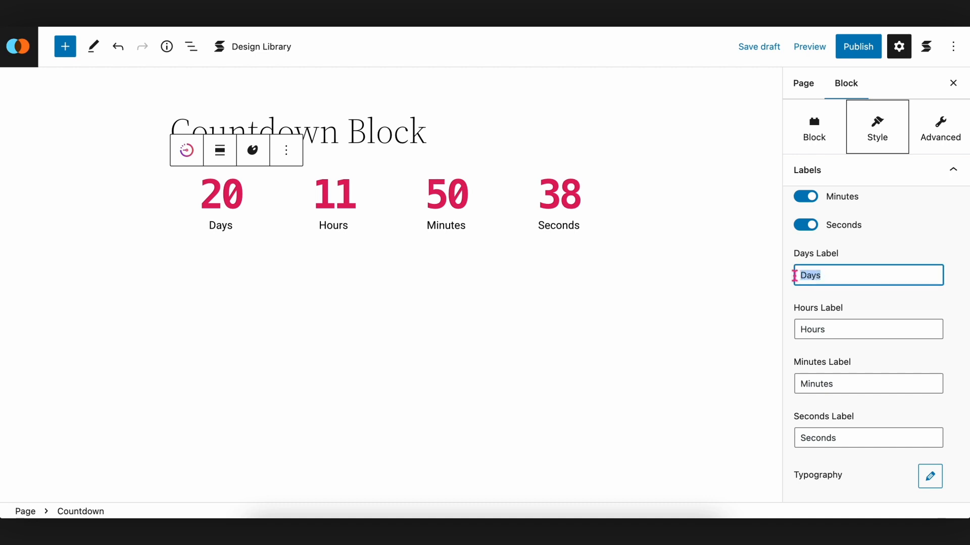
text(D)
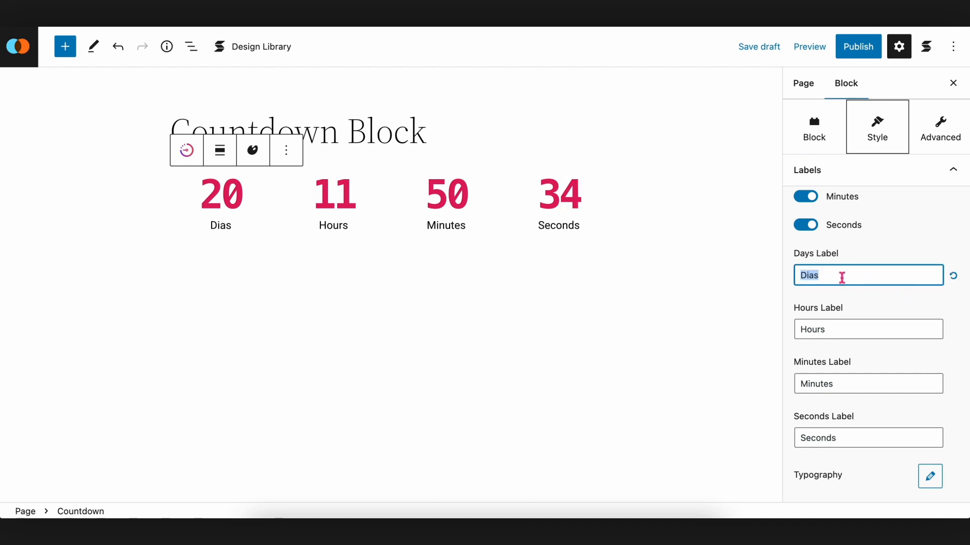
text(Da)
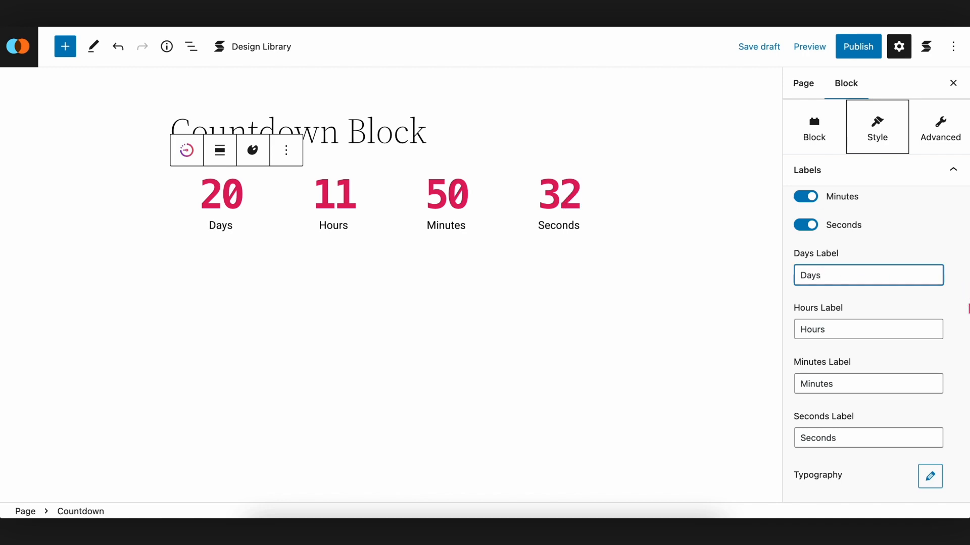
Try a custom text size for the countdown labels and reset it to its default
scroll(931, 316, down, 5)
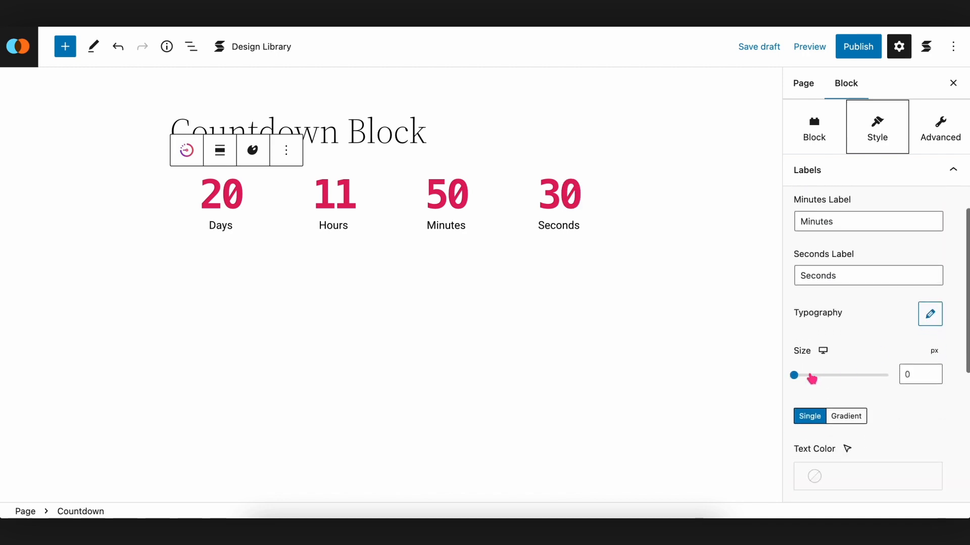
drag(811, 379, 806, 376)
click(955, 373)
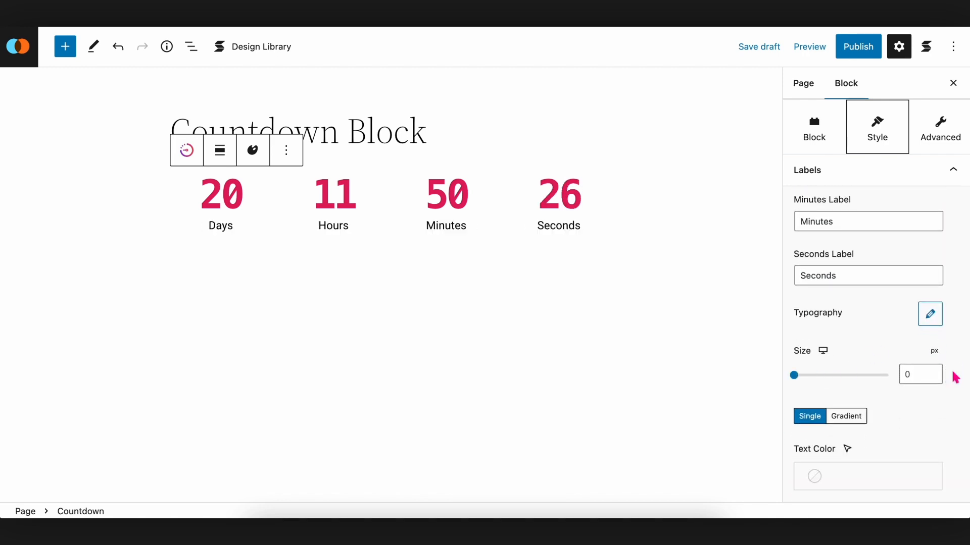
Give the countdown labels a heavier font weight and tighter letter spacing
click(930, 314)
click(833, 143)
click(819, 147)
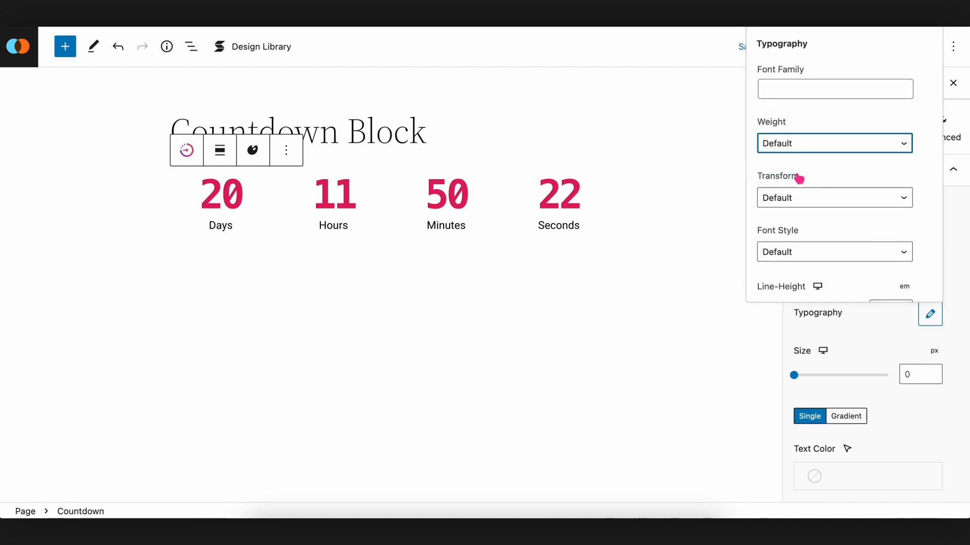
scroll(849, 234, down, 5)
mouse_move(793, 265)
mouse_down()
mouse_move(783, 265)
mouse_move(791, 265)
mouse_up()
click(859, 381)
Set the text color of the countdown labels to Primary Pink
scroll(858, 381, down, 3)
click(857, 363)
click(738, 415)
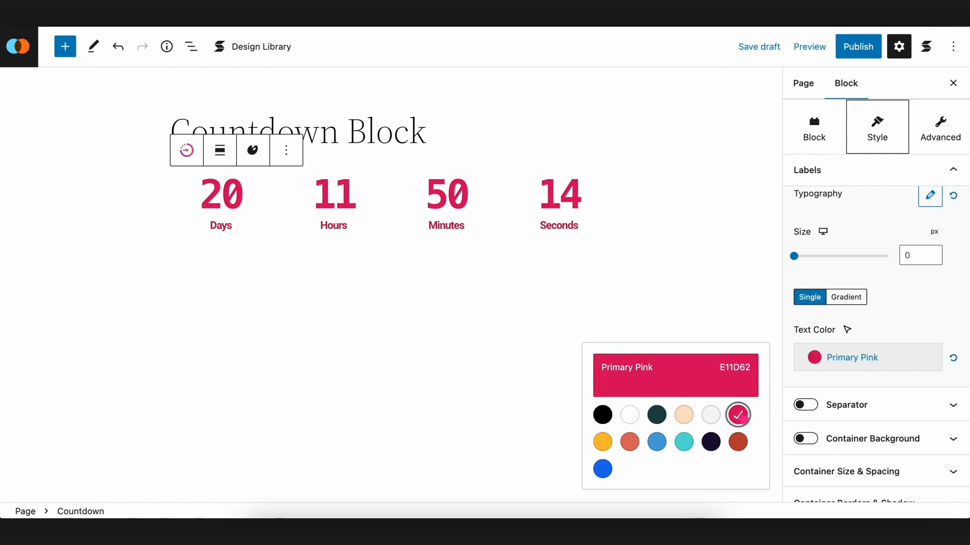
click(959, 299)
scroll(906, 308, up, 5)
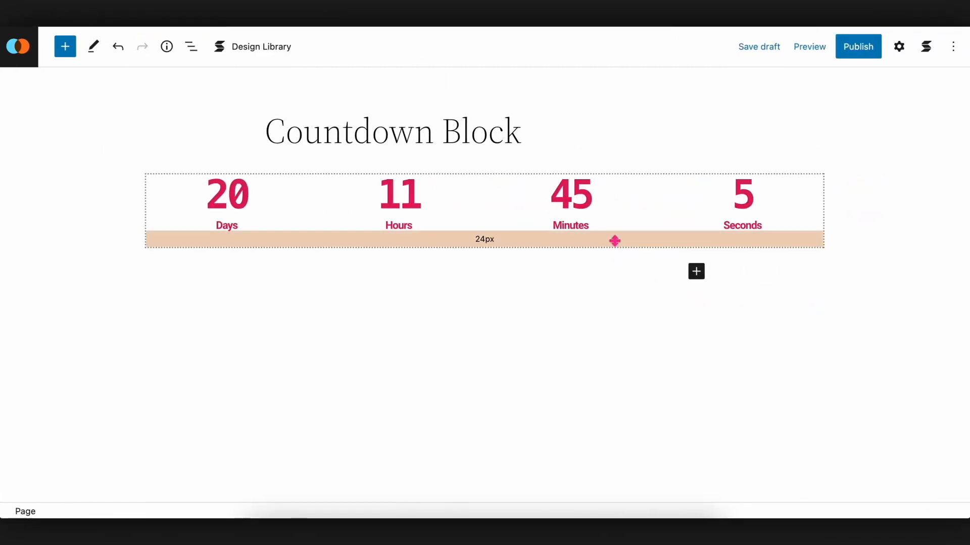
Select the Countdown block, show its settings and look through its style and advanced options
click(615, 241)
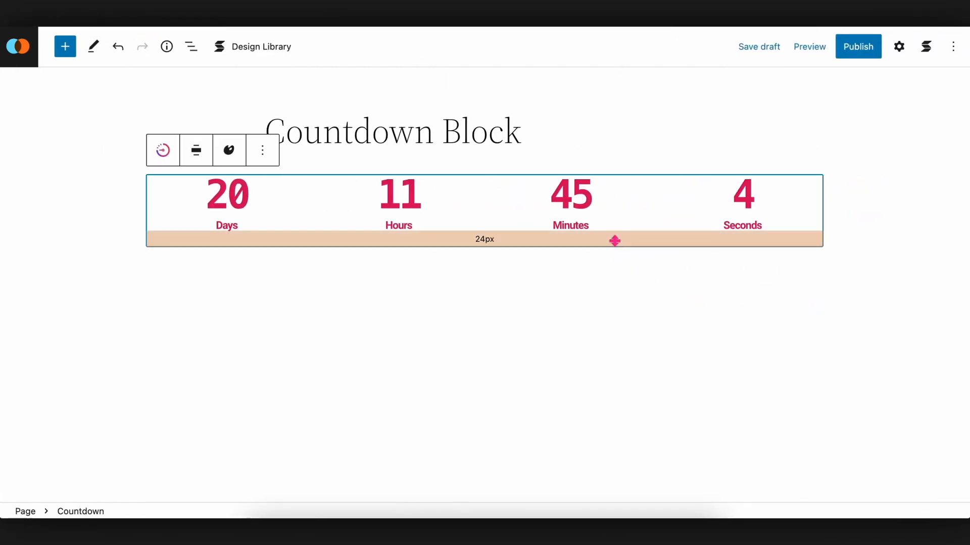
click(900, 47)
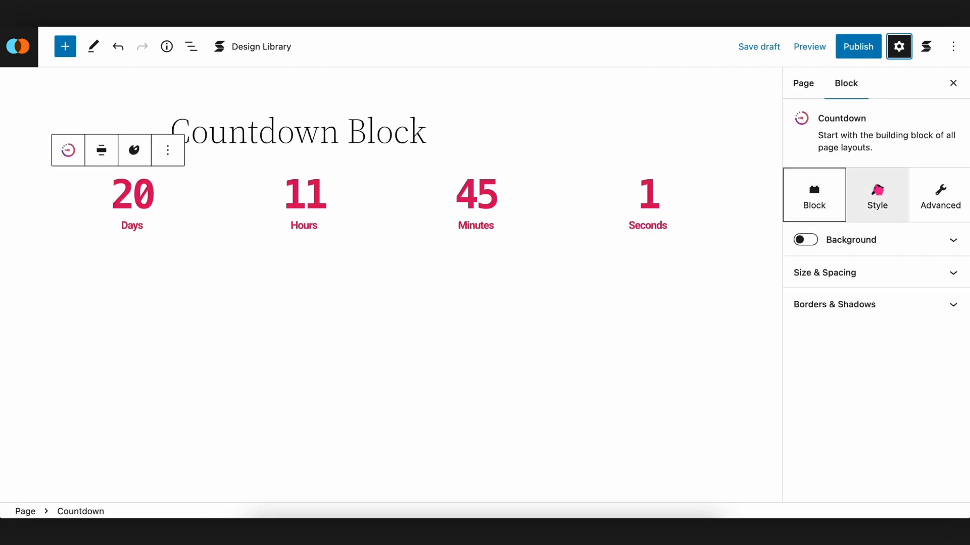
click(877, 191)
click(927, 193)
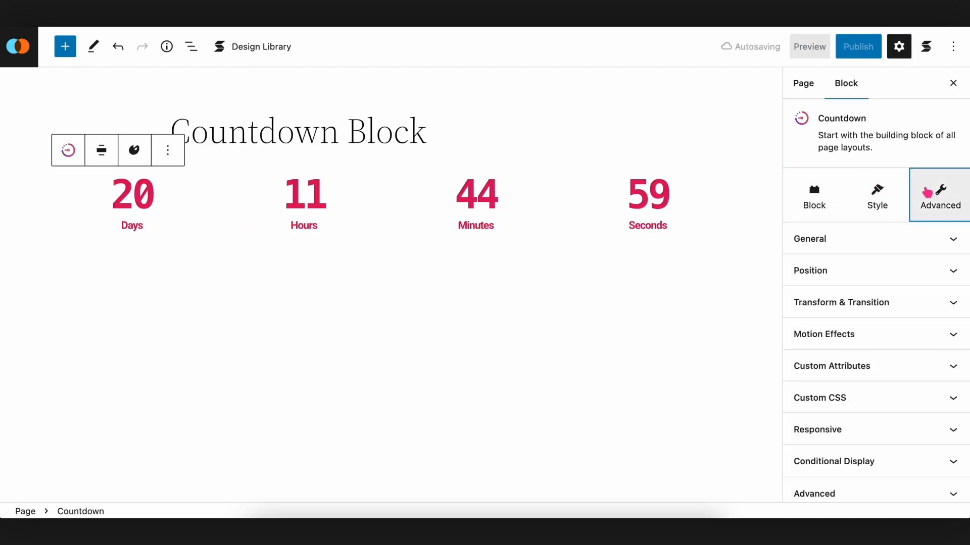
Enable the Countdown block's background and set its color to Secondary (FFE2C7)
click(823, 204)
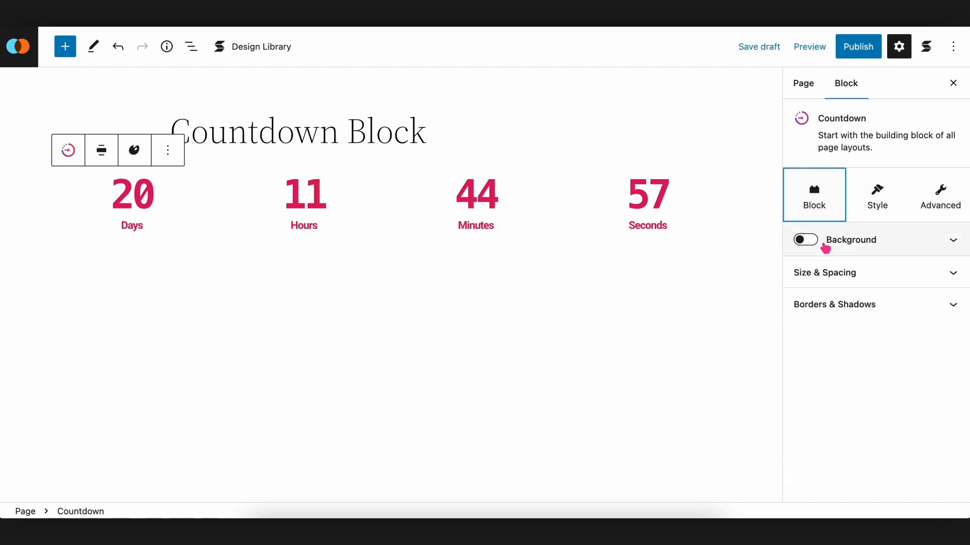
click(805, 239)
click(852, 276)
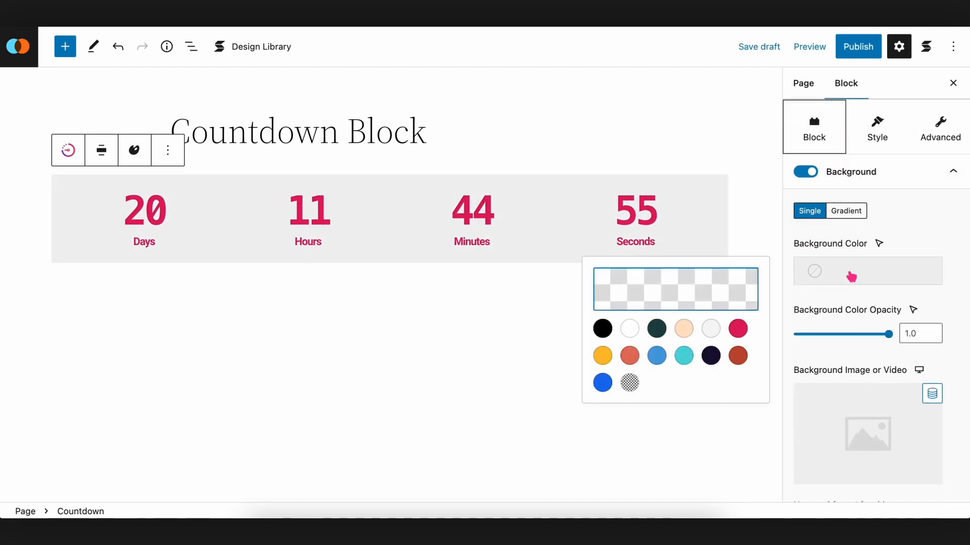
click(738, 357)
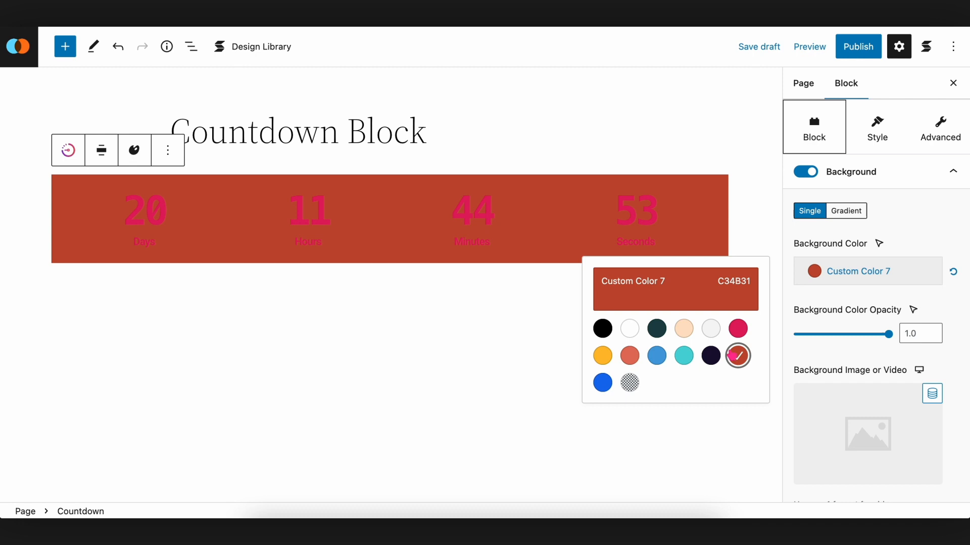
click(685, 330)
click(602, 355)
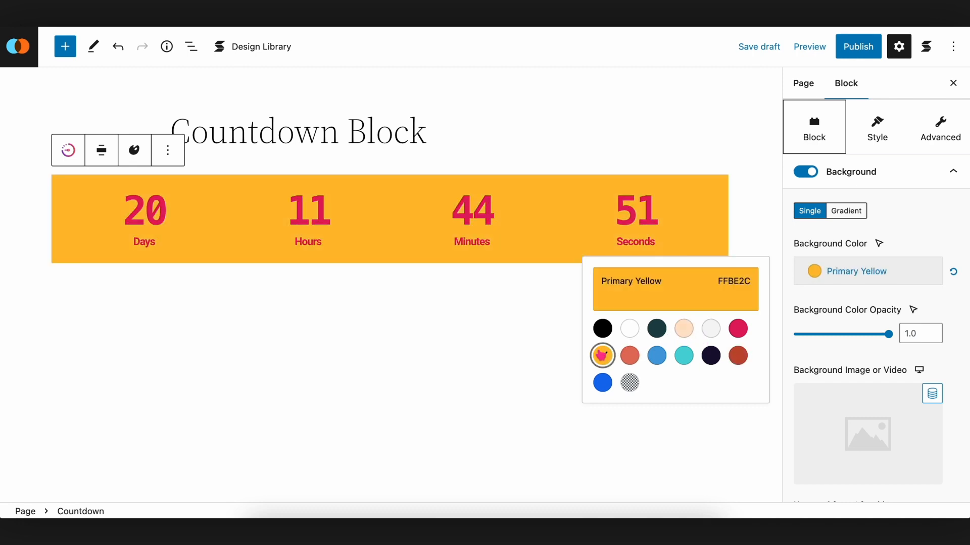
click(683, 329)
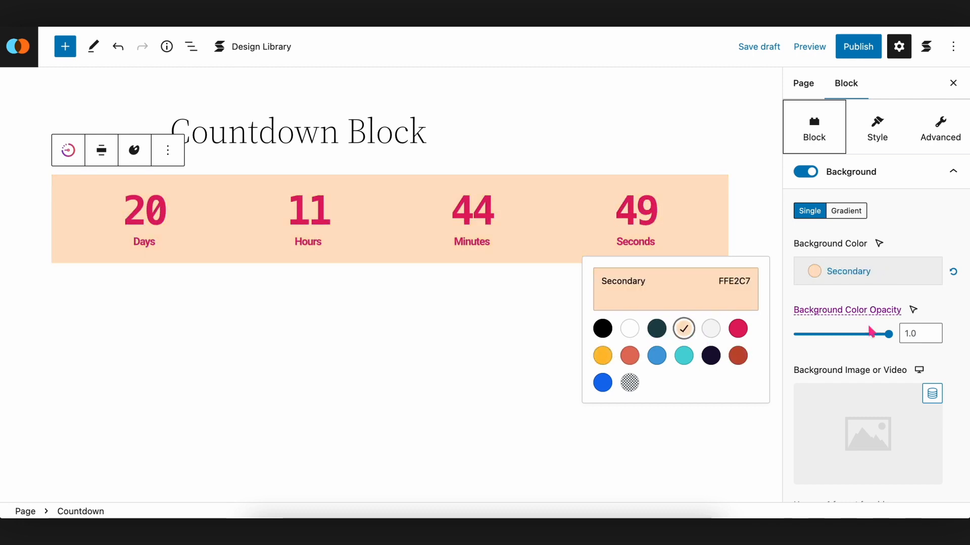
click(961, 353)
click(911, 179)
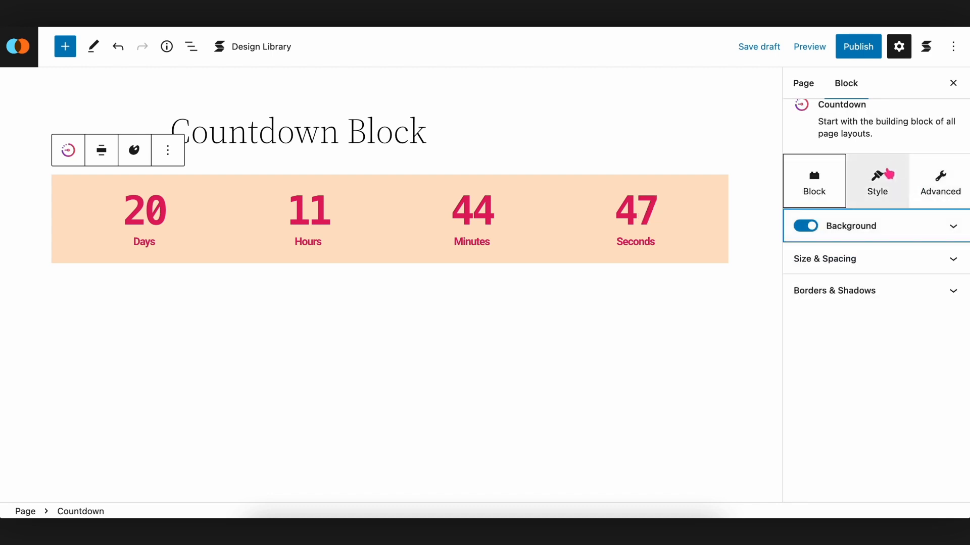
Enable the container background behind each countdown unit and turn on the separator between them
click(878, 202)
click(806, 354)
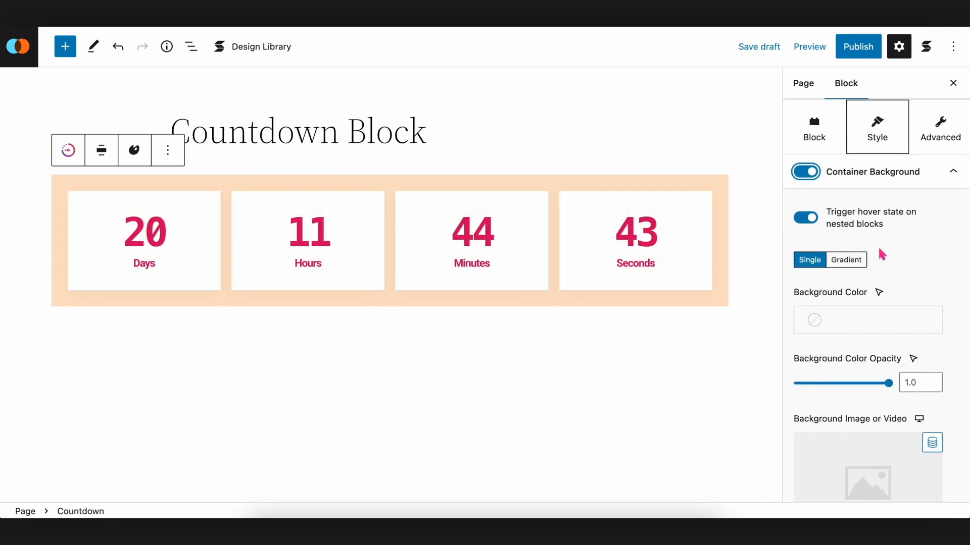
click(942, 185)
scroll(894, 282, up, 3)
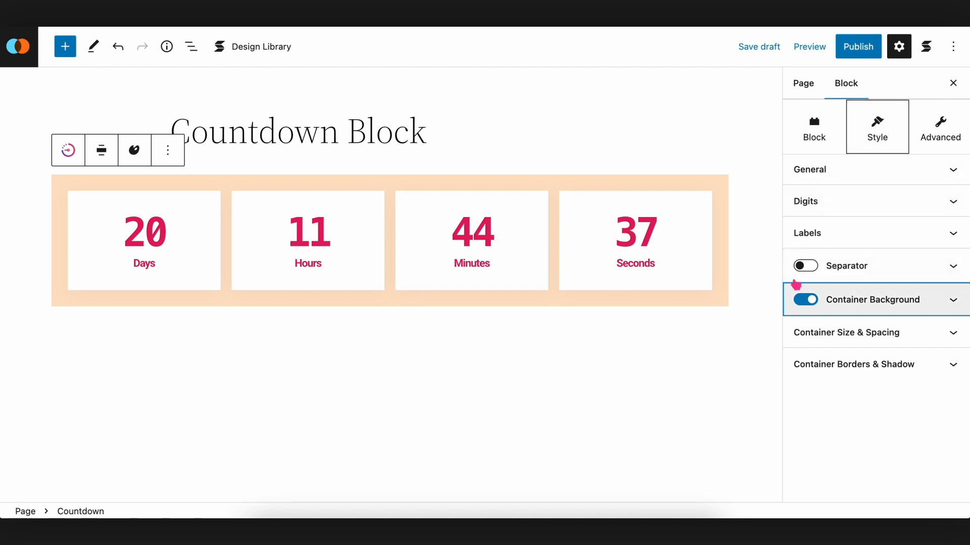
click(806, 267)
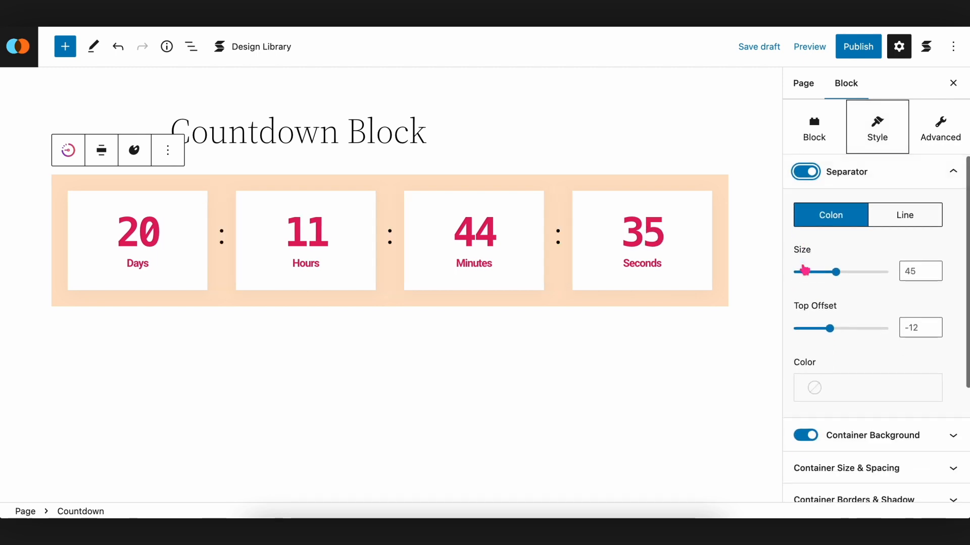
scroll(878, 263, up, 1)
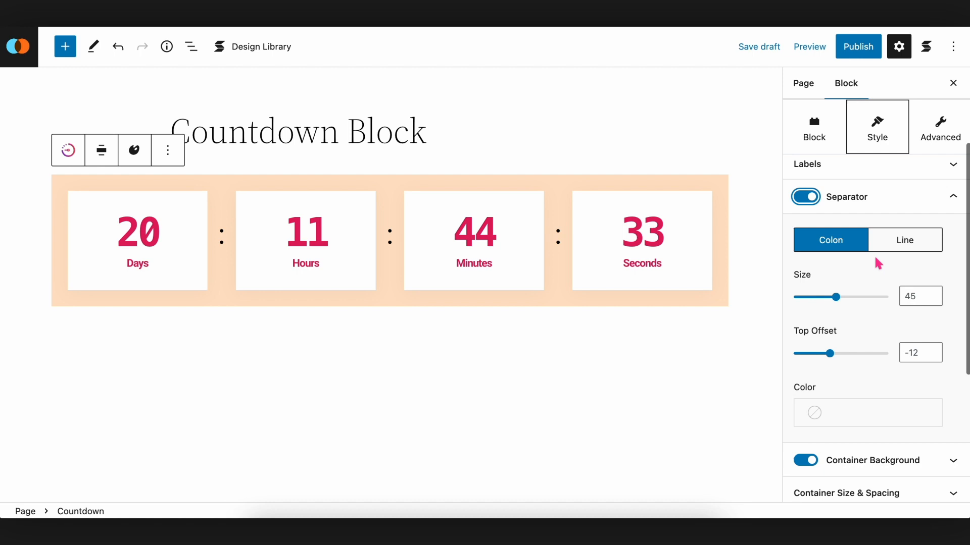
Try the Line separator style with a size of 75
click(910, 245)
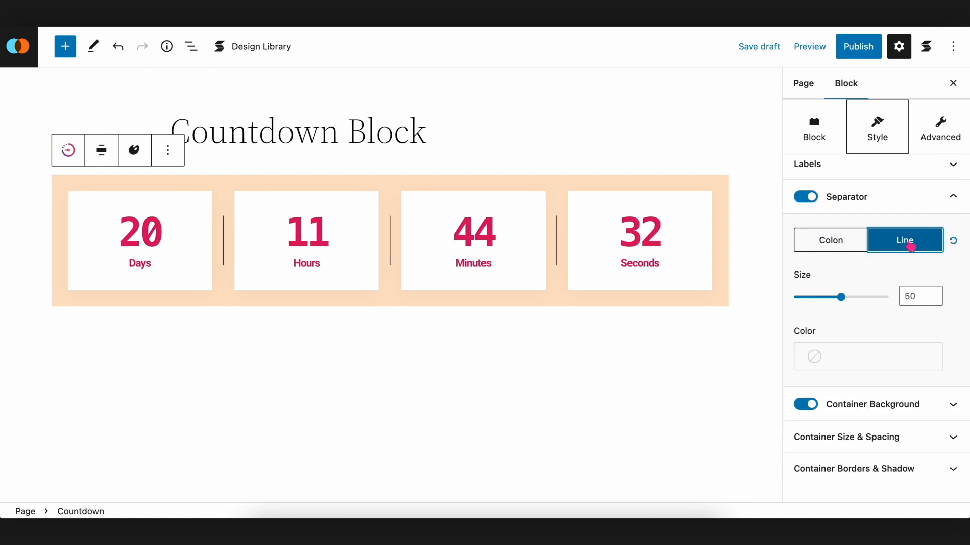
drag(843, 299, 866, 301)
scroll(866, 301, up, 1)
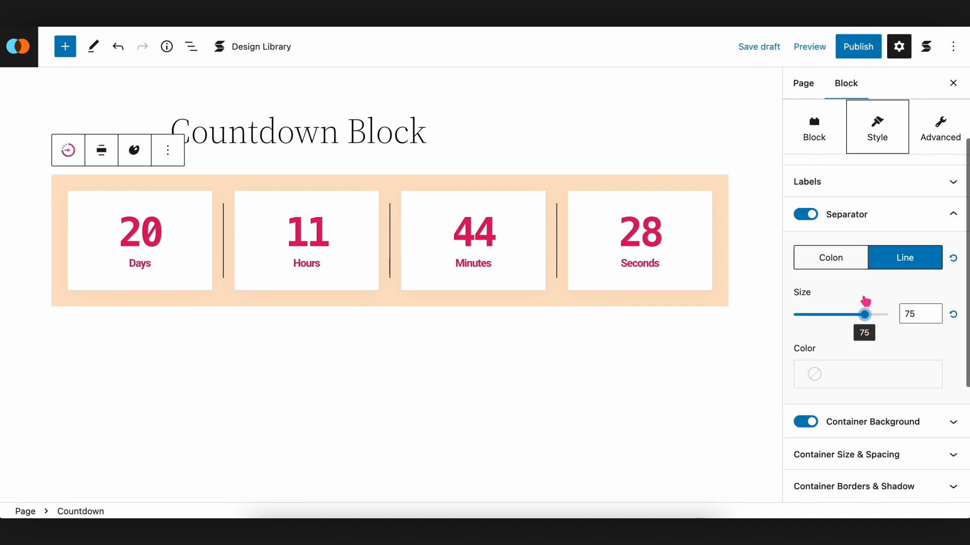
Color the separator Primary Pink and switch its style to Colon
click(841, 386)
click(738, 442)
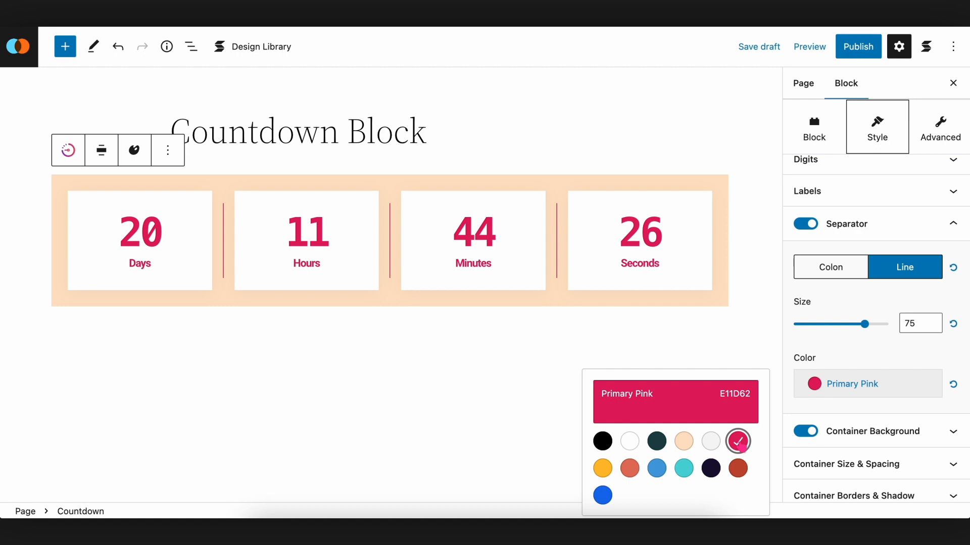
click(839, 267)
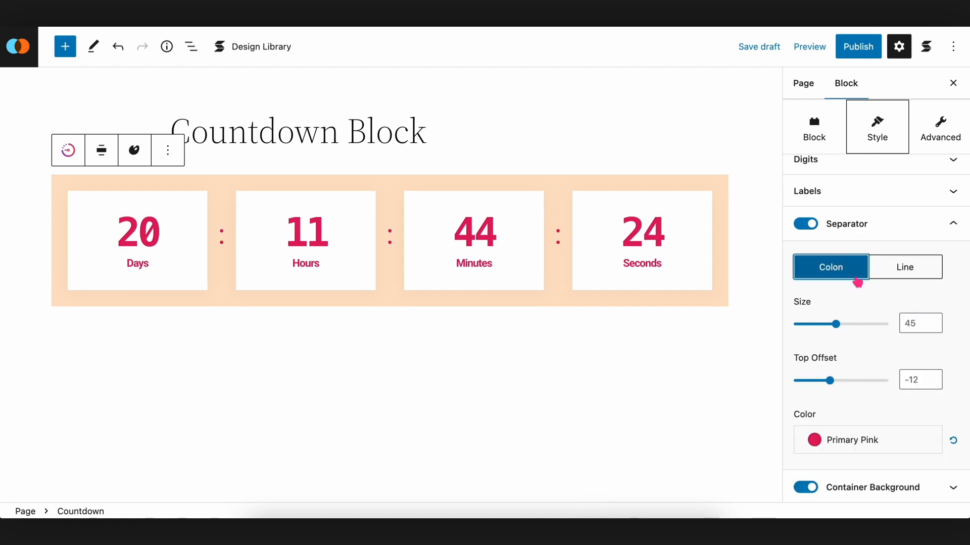
Set the colon separator's size to 76, and try a top offset of -18 before resetting it to its default
scroll(843, 346, down, 1)
drag(837, 308, 866, 307)
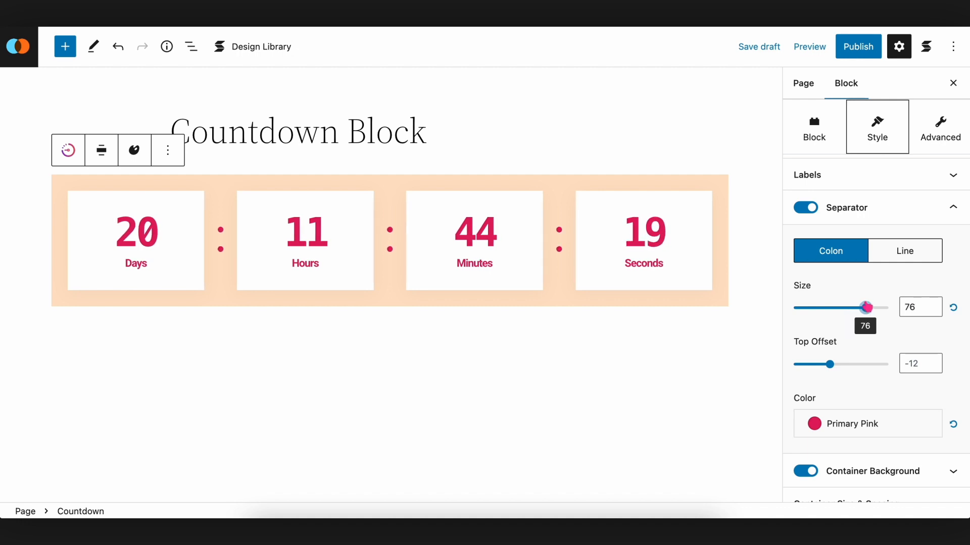
mouse_move(835, 364)
mouse_down()
mouse_move(859, 363)
mouse_move(813, 364)
mouse_move(823, 364)
mouse_up()
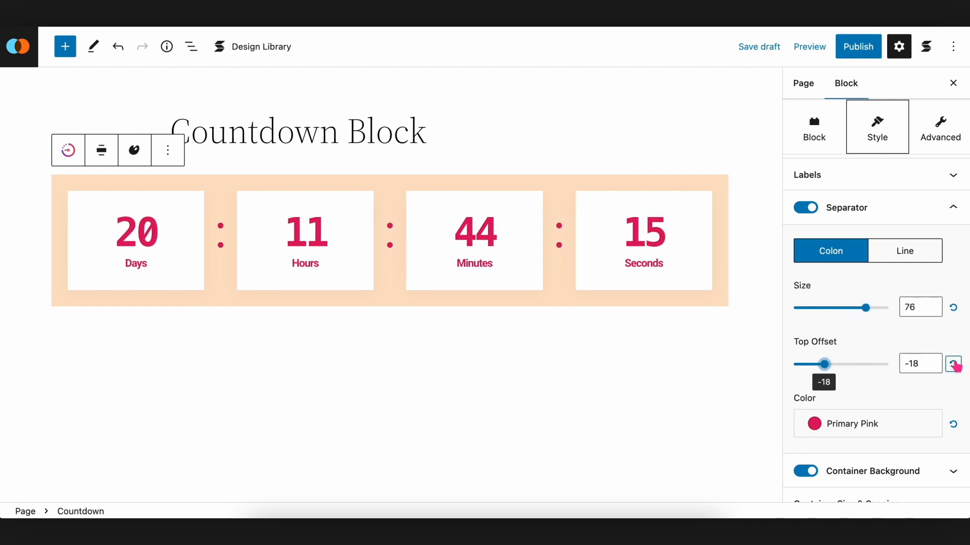
click(953, 363)
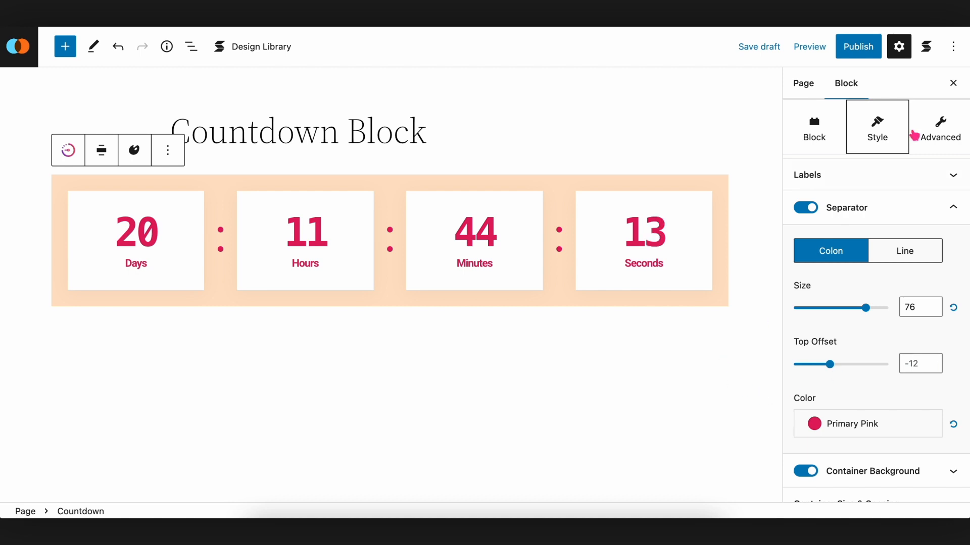
click(953, 84)
click(880, 358)
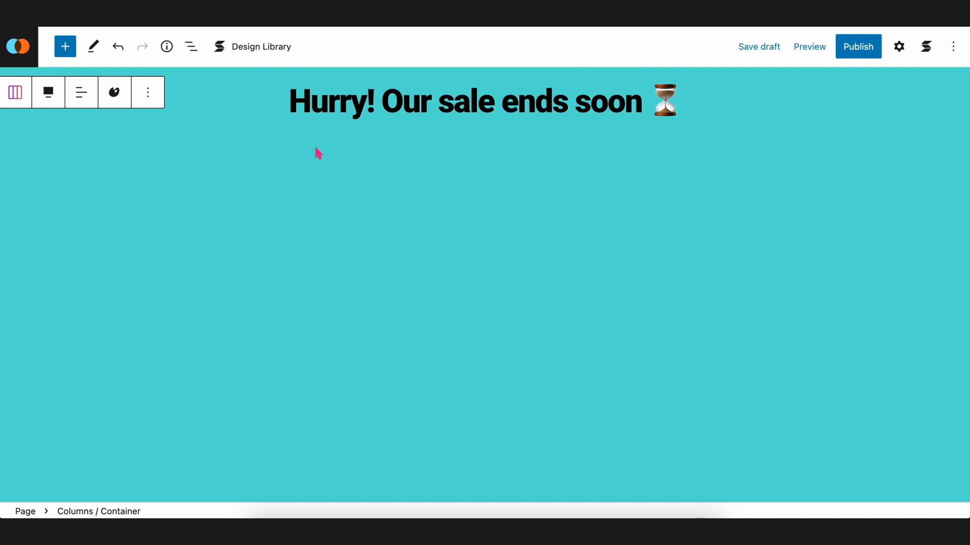
Insert a Countdown block in the column under the "Hurry! Our sale ends soon" heading
click(191, 47)
click(10, 118)
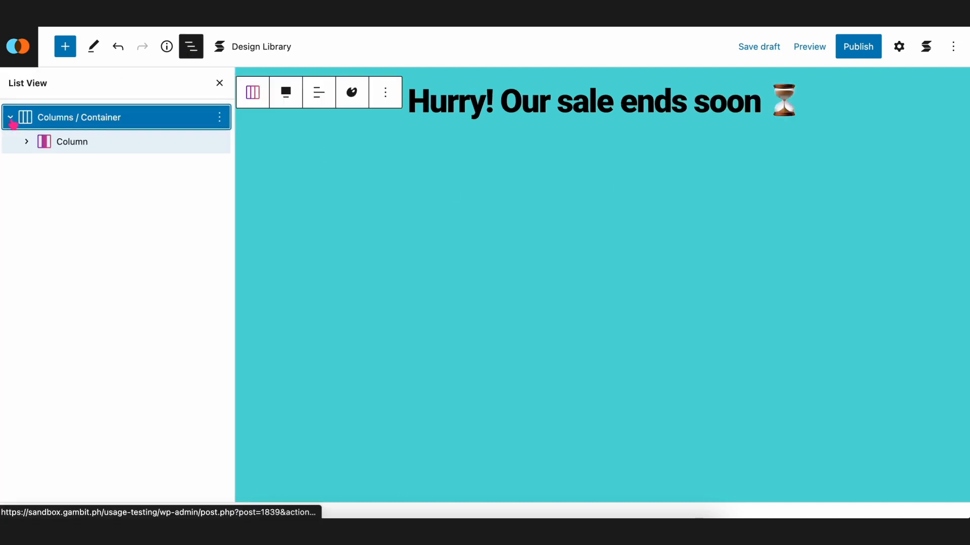
click(27, 142)
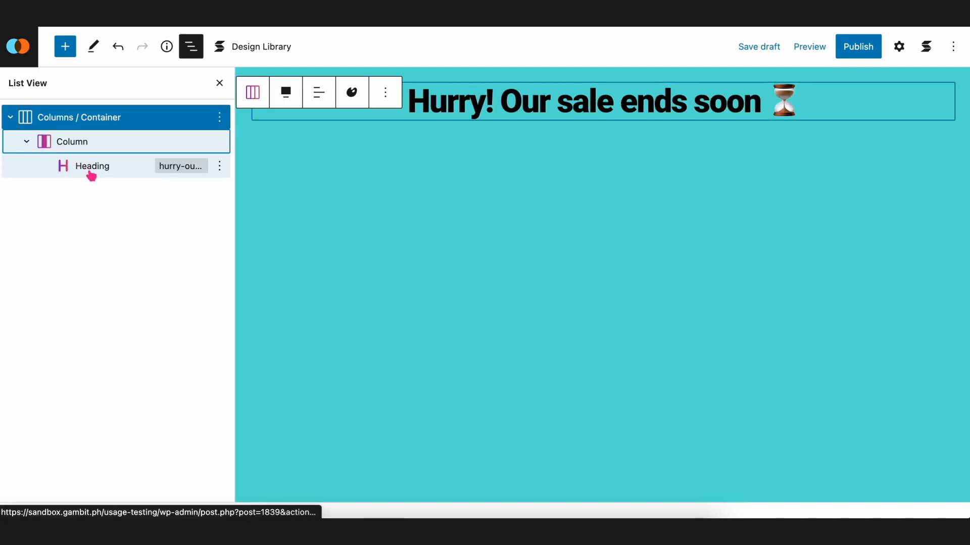
click(69, 144)
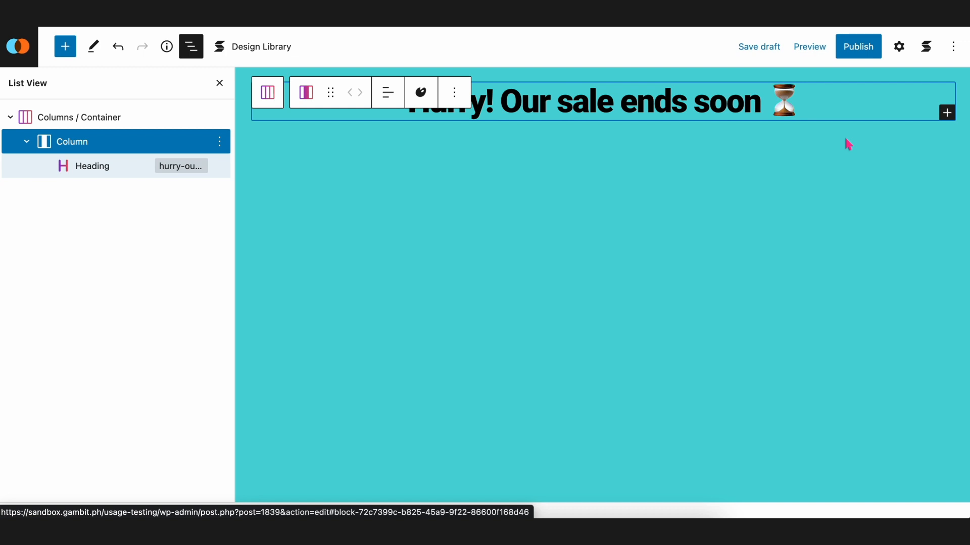
click(946, 115)
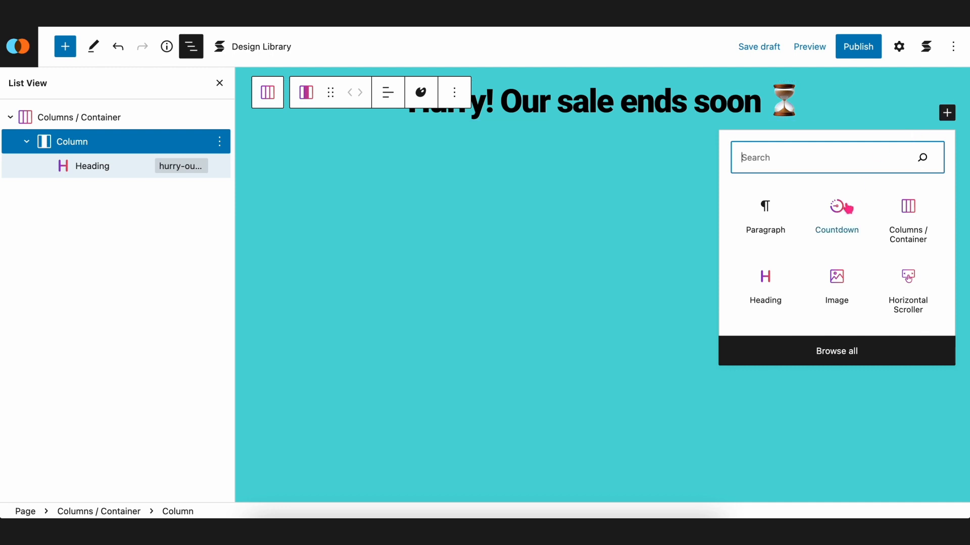
click(836, 208)
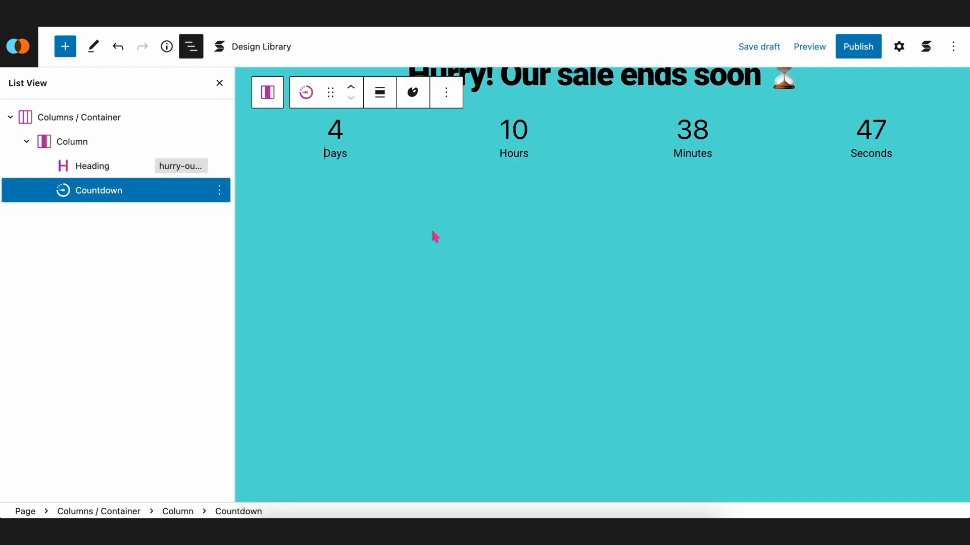
click(219, 82)
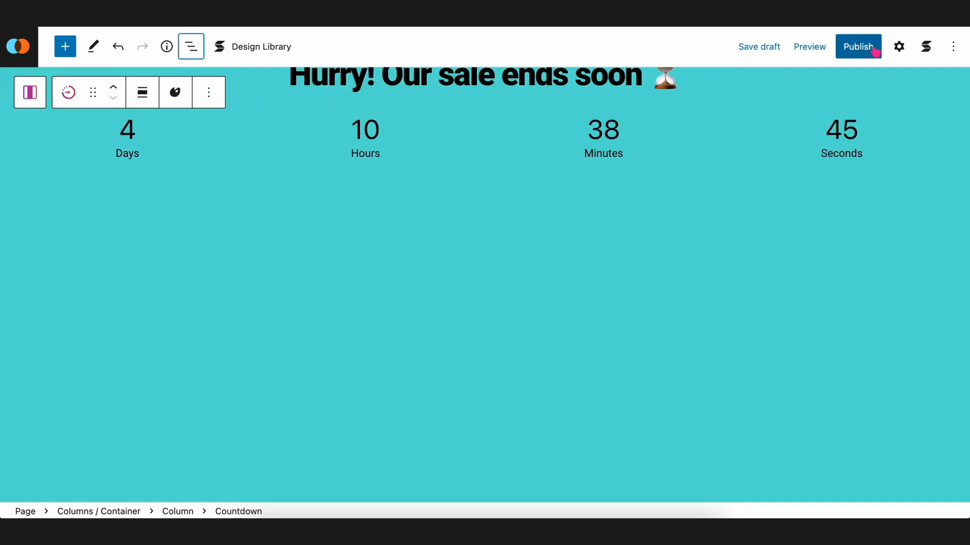
Set the new countdown's end time to 12:00 AM in its general settings
click(898, 46)
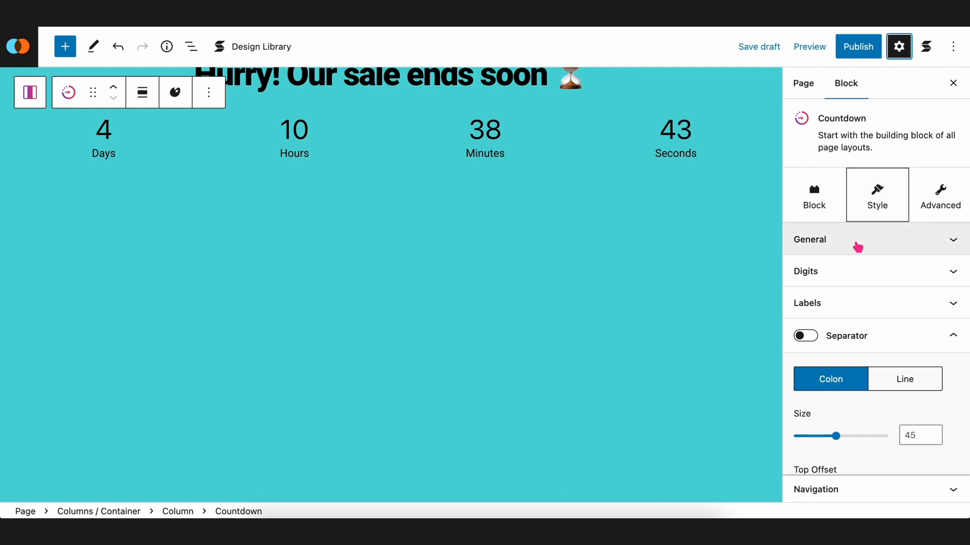
click(868, 243)
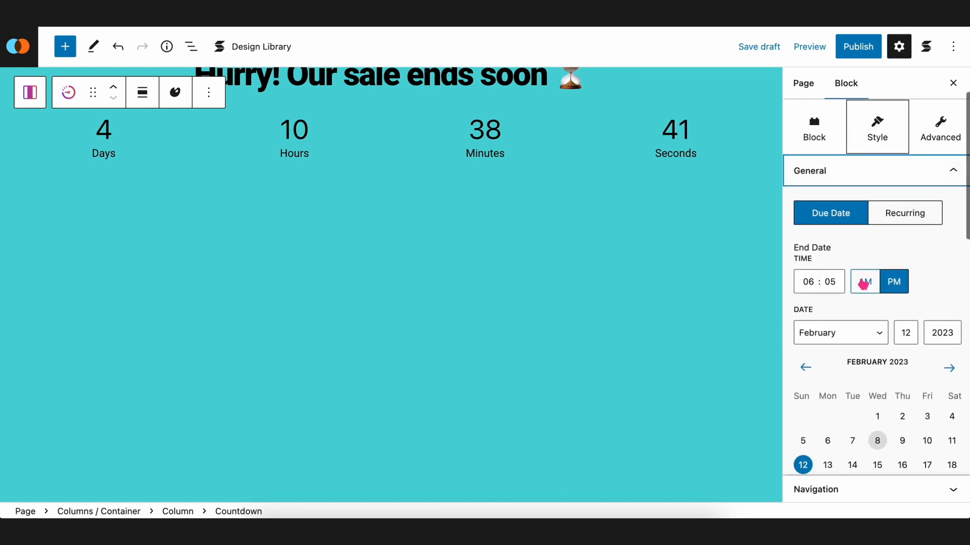
scroll(863, 283, down, 2)
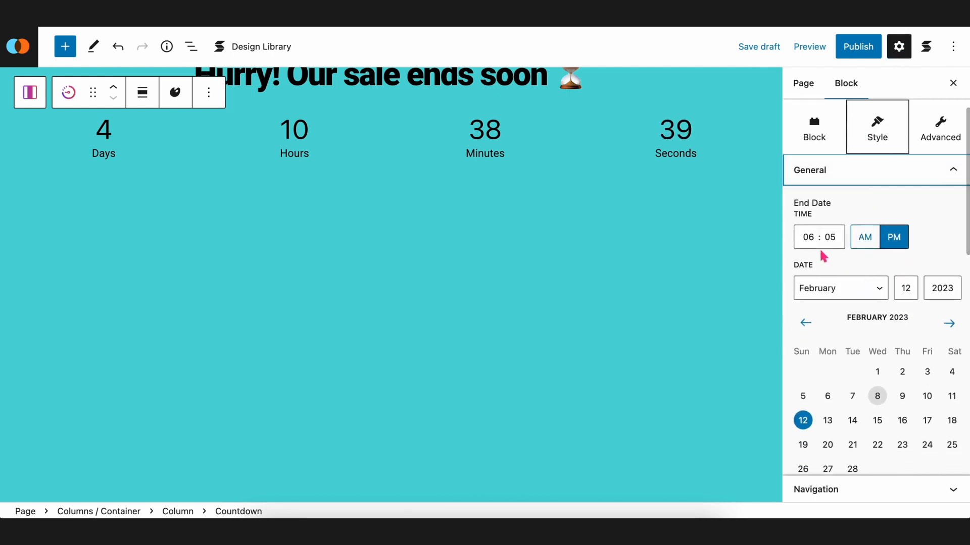
click(812, 241)
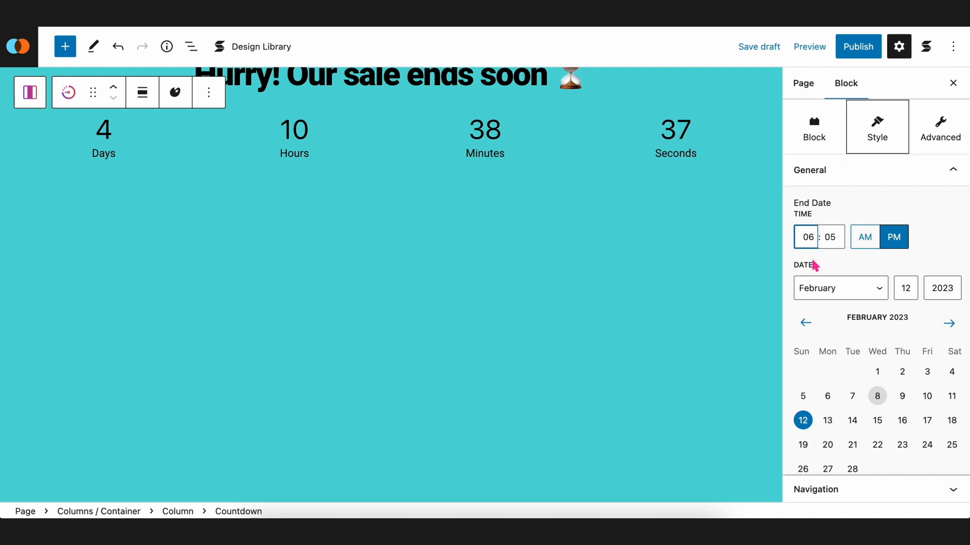
text(12)
click(832, 245)
text(0)
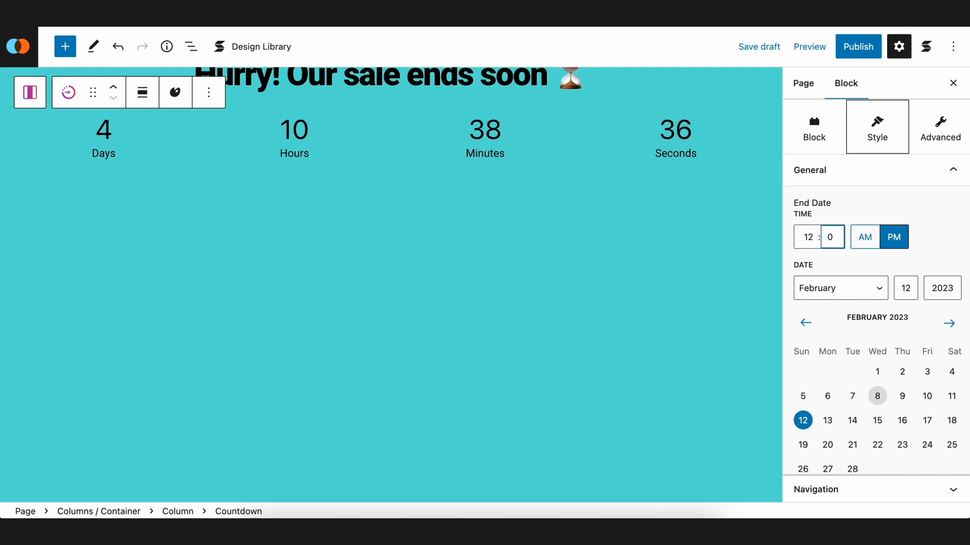
text(0)
click(865, 237)
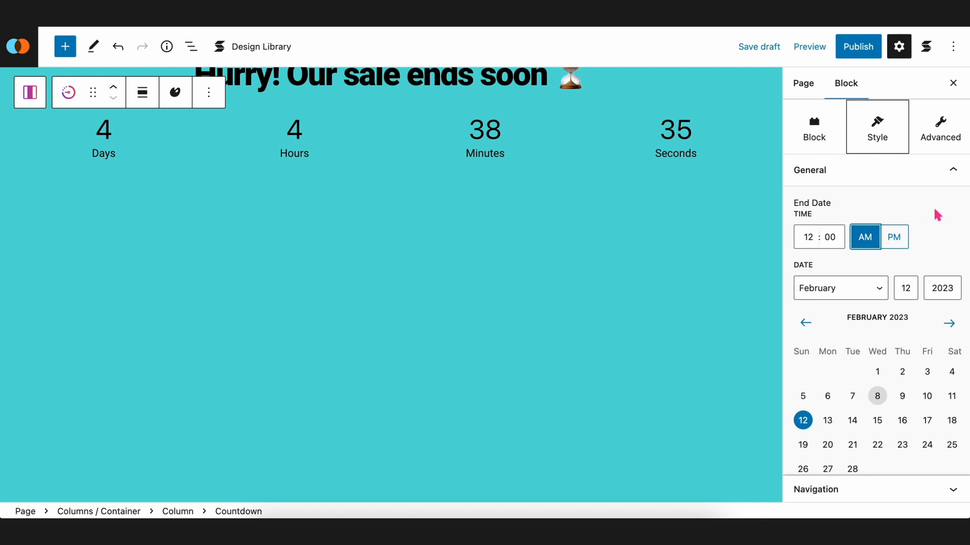
Set the countdown's end date to February 11, 2023
scroll(897, 291, down, 1)
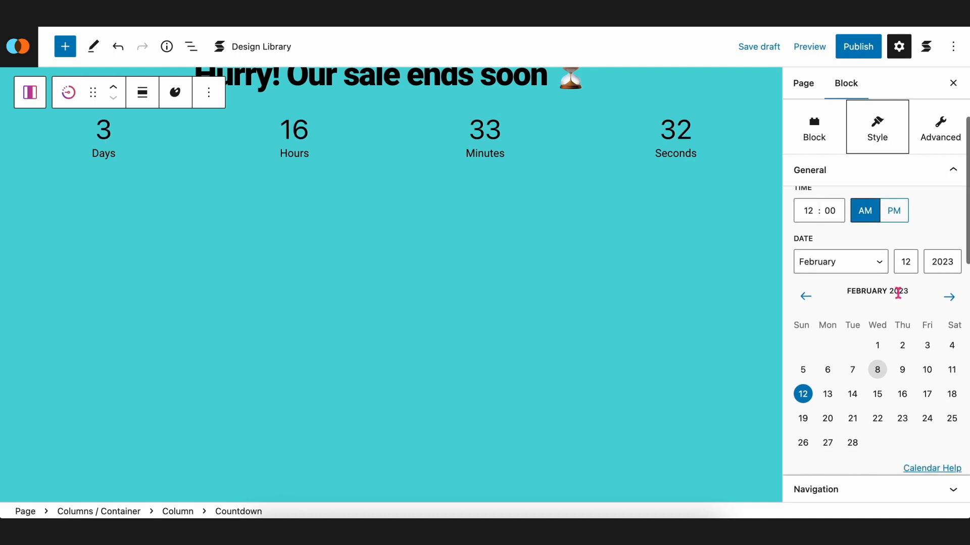
click(929, 371)
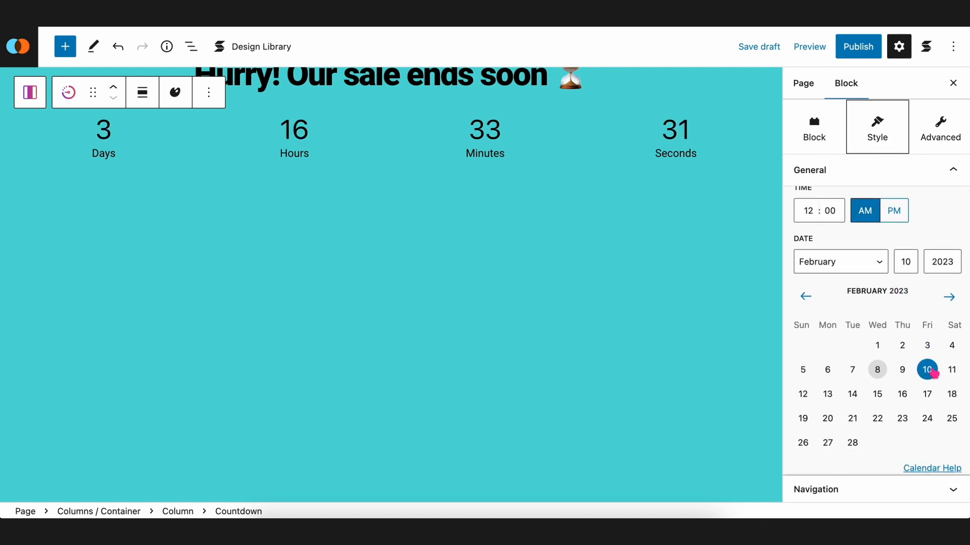
click(951, 373)
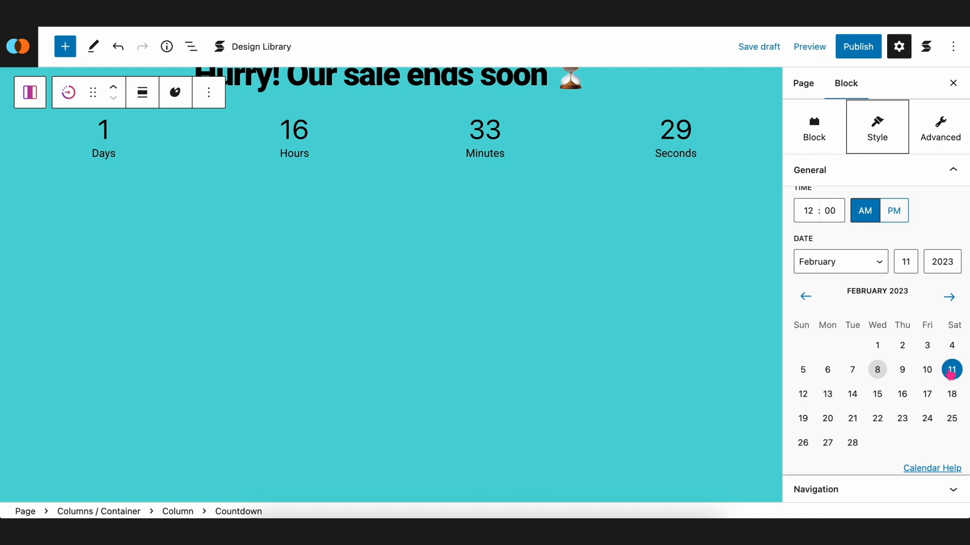
scroll(917, 283, up, 1)
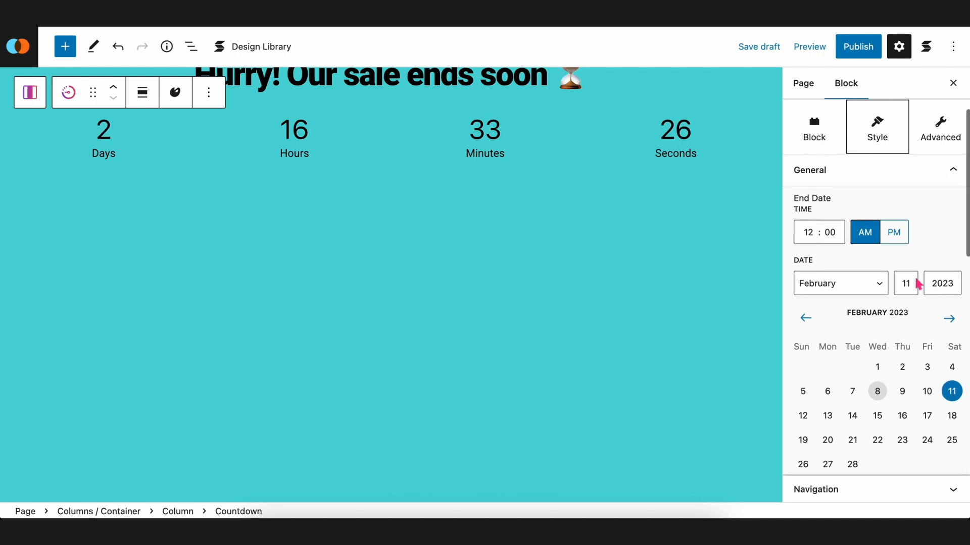
Set the countdown's timezone to New York (Eastern)
scroll(912, 302, down, 3)
scroll(904, 303, down, 5)
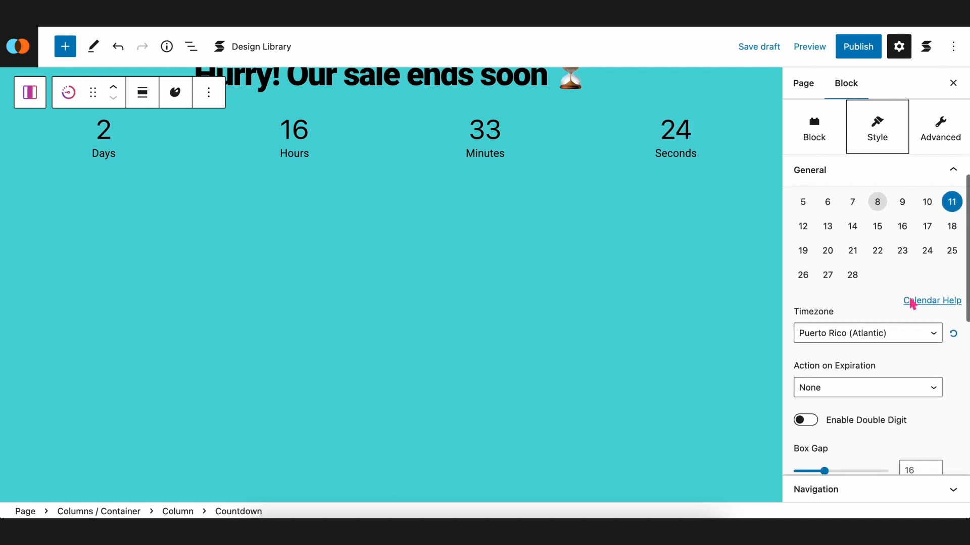
click(885, 335)
click(873, 349)
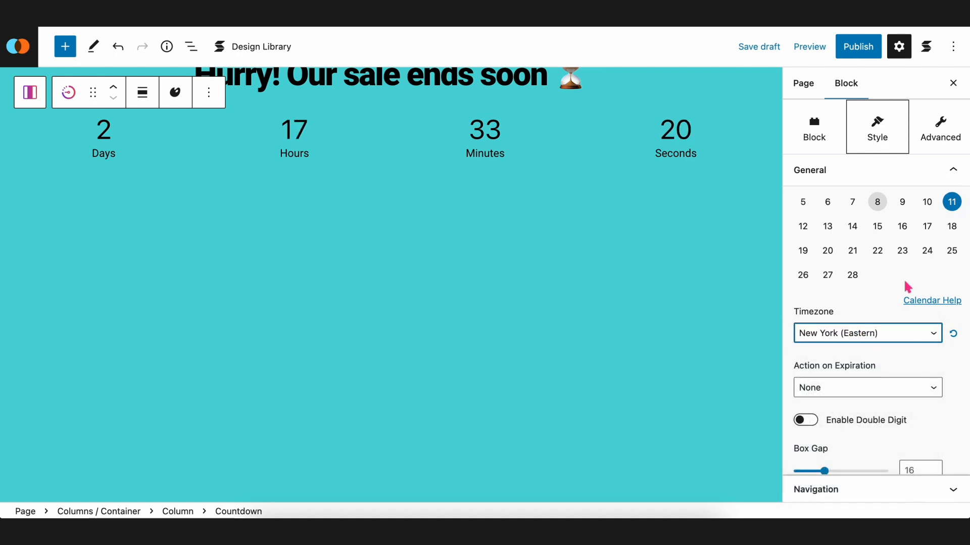
Set the countdown's action on expiration to Hide Block and enable double digits
scroll(903, 275, up, 1)
scroll(904, 273, down, 3)
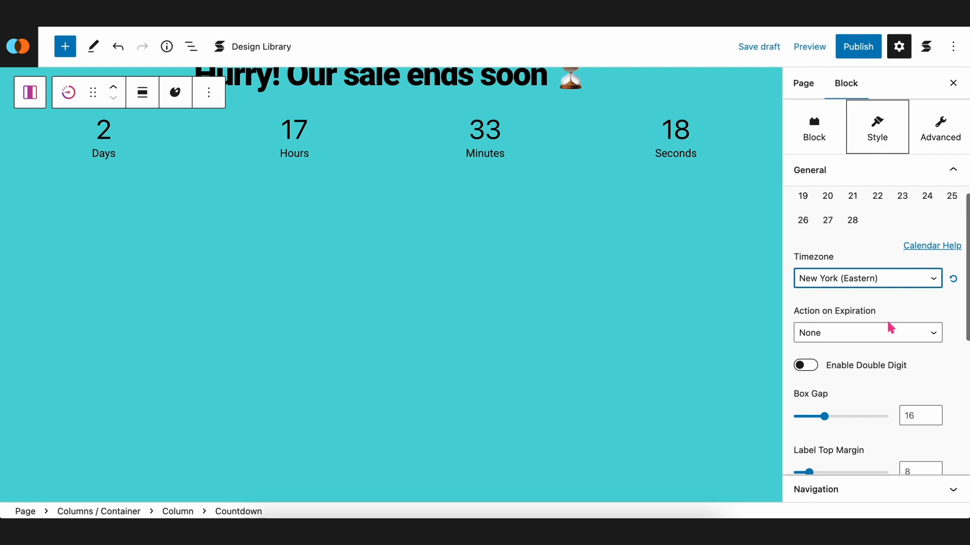
click(873, 335)
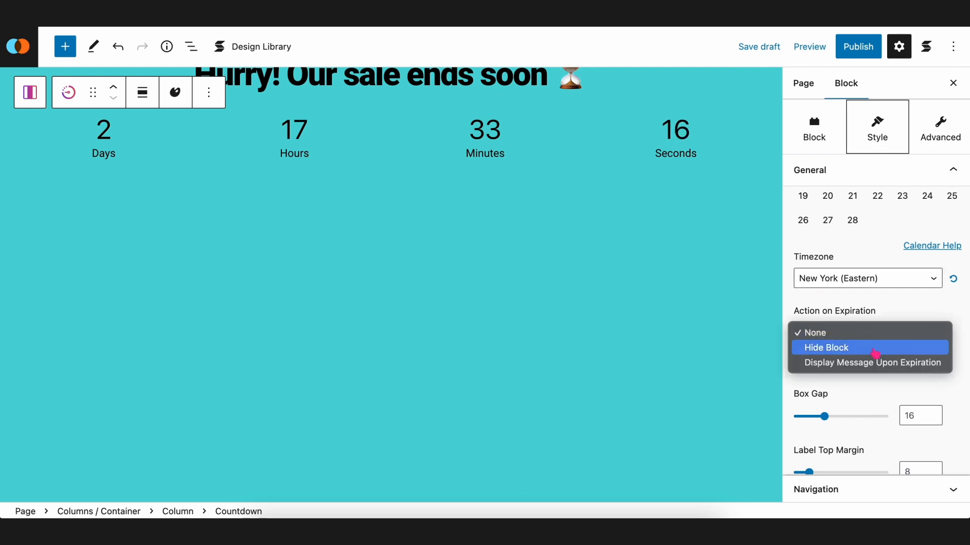
click(875, 348)
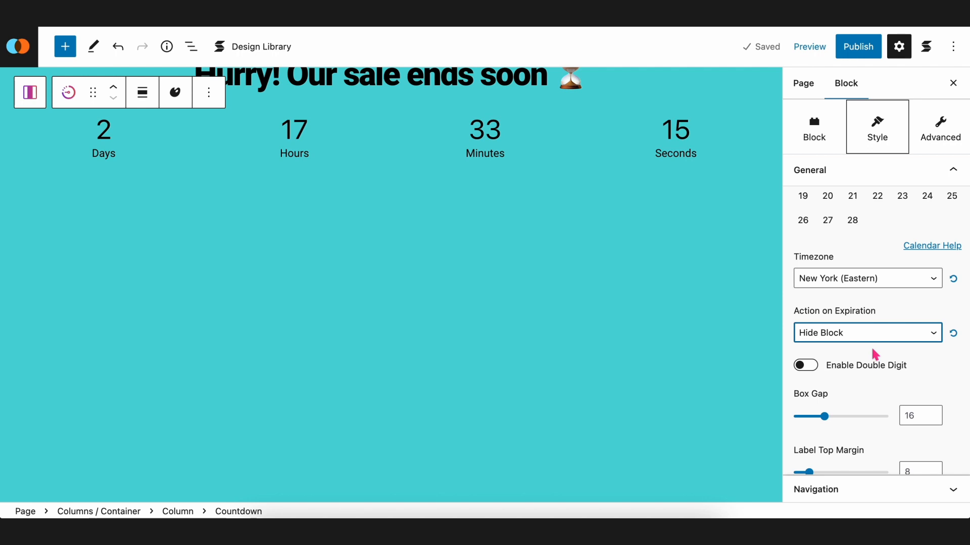
scroll(875, 353, down, 1)
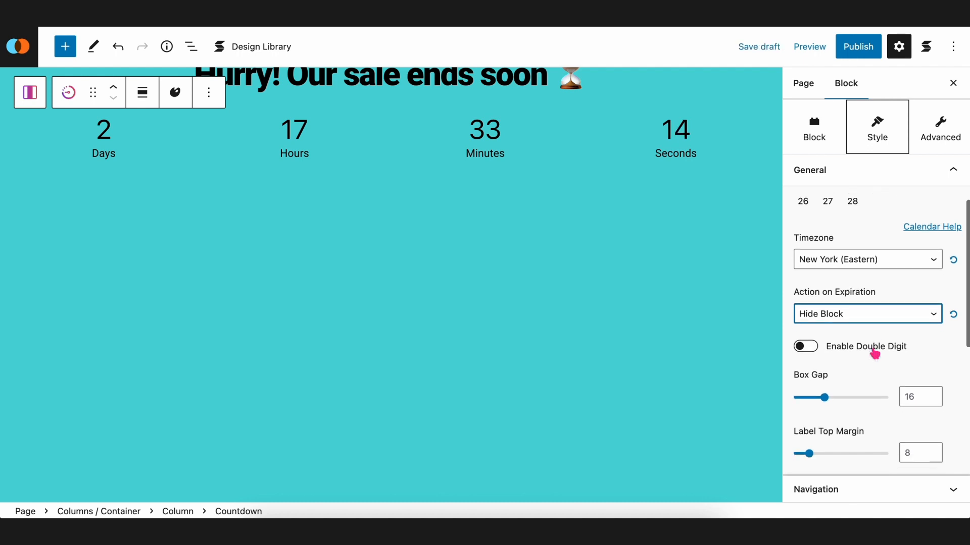
click(804, 348)
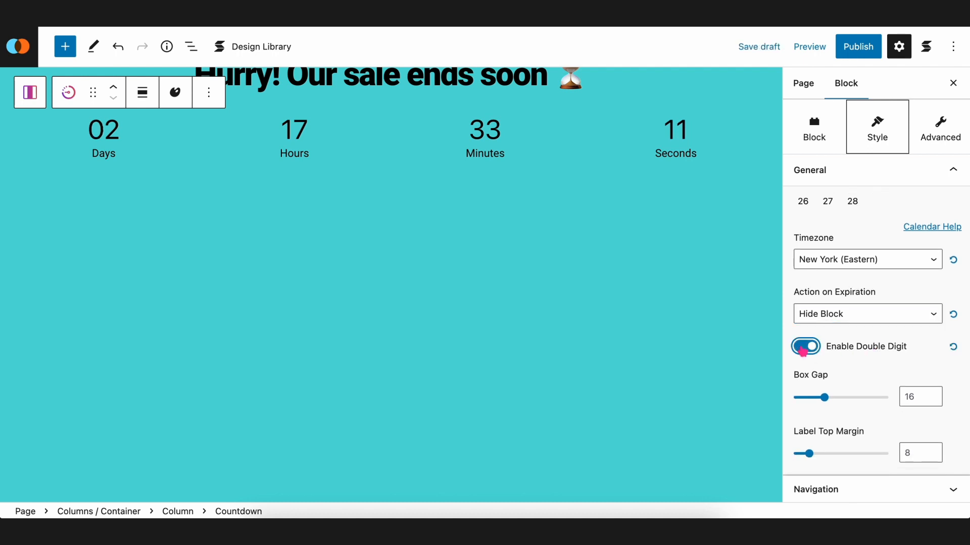
scroll(885, 264, up, 2)
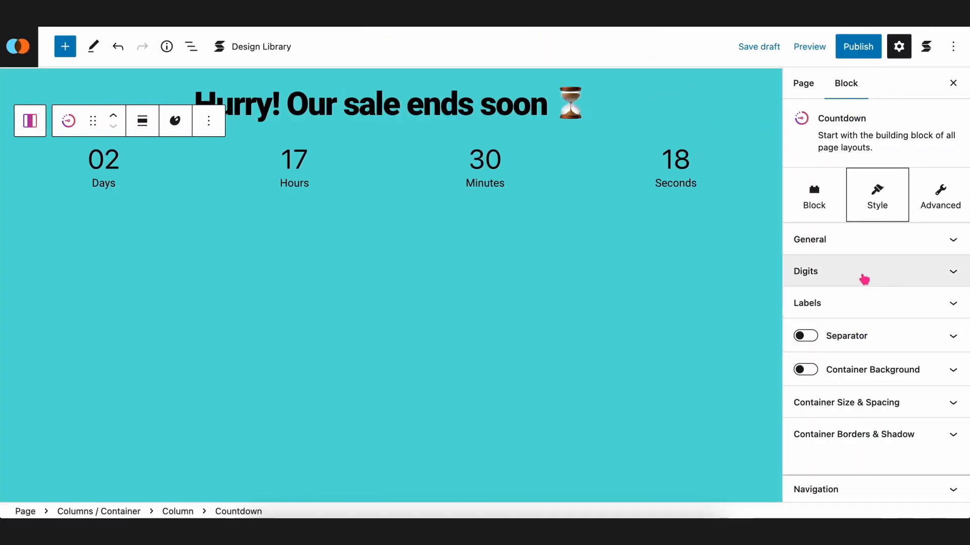
Set the countdown digits' font family to Monospace with a weight of 900
click(881, 272)
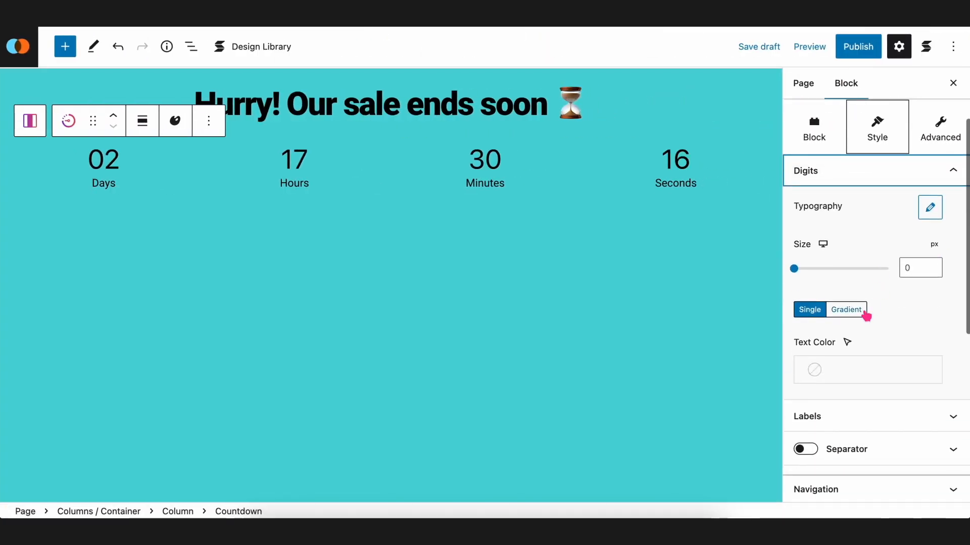
scroll(867, 315, up, 2)
click(930, 240)
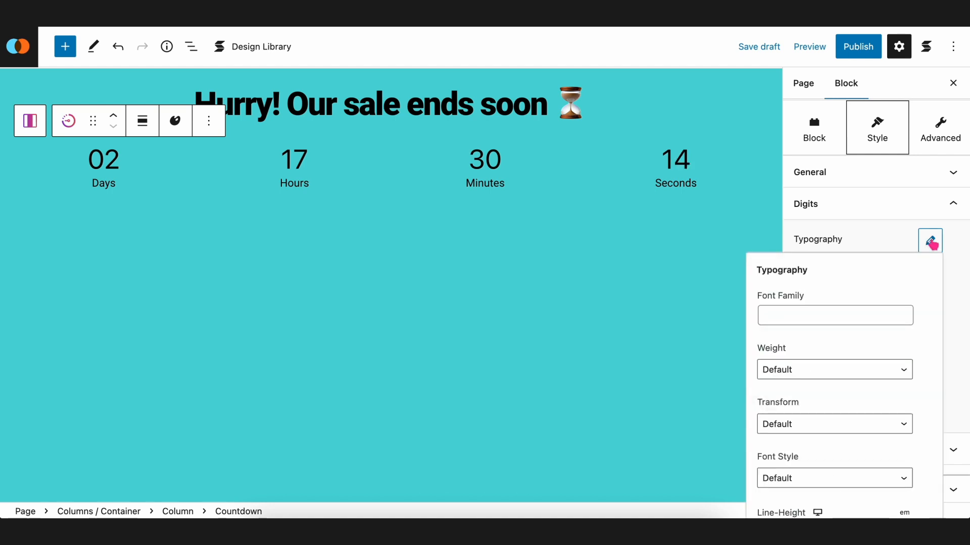
click(843, 319)
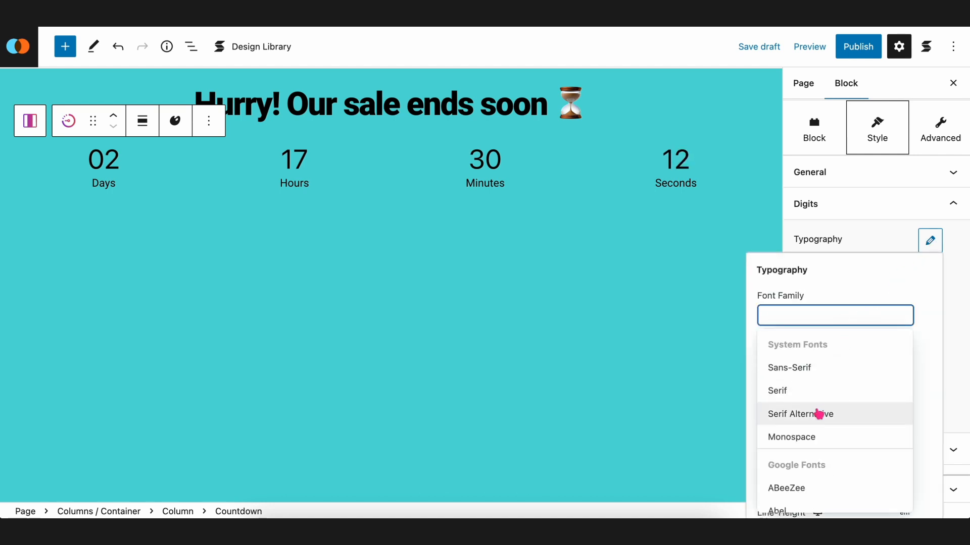
click(802, 439)
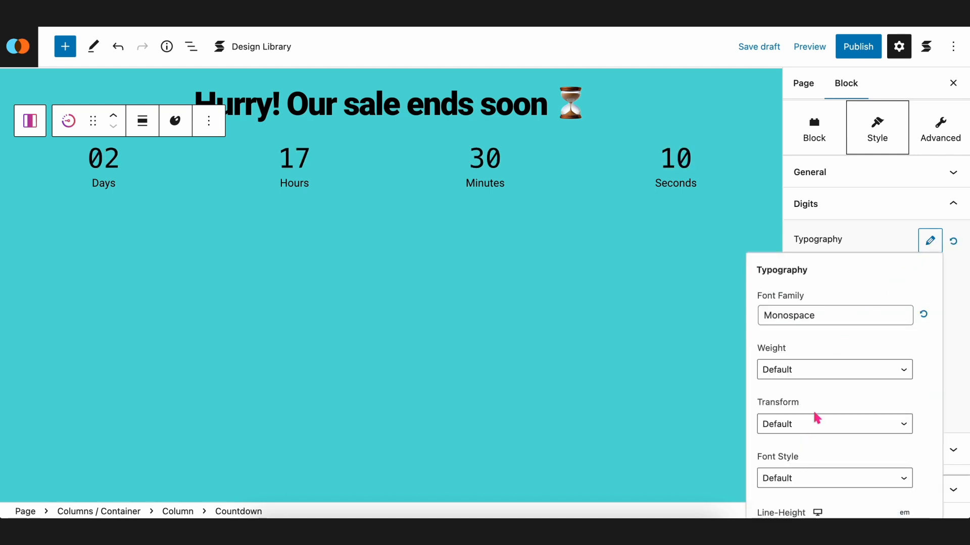
scroll(904, 363, down, 1)
click(875, 352)
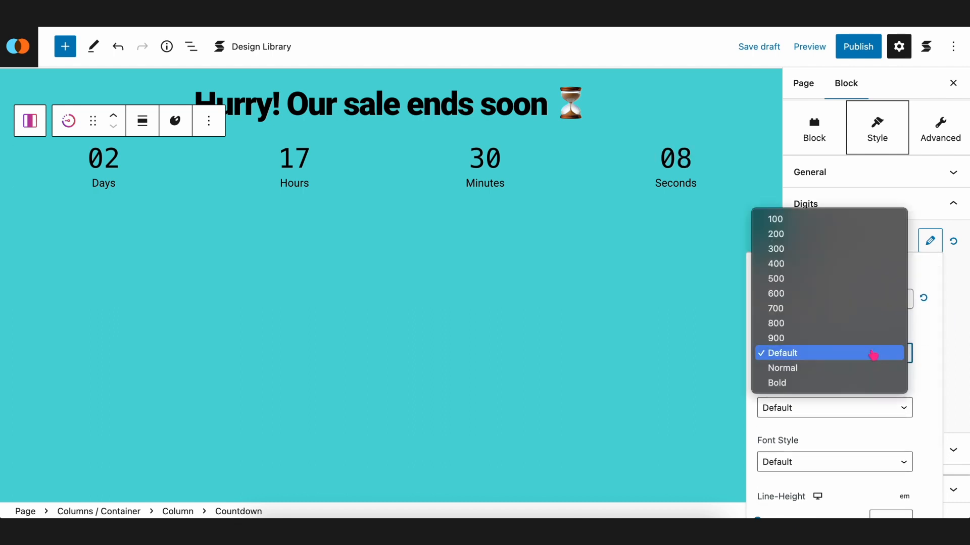
click(830, 338)
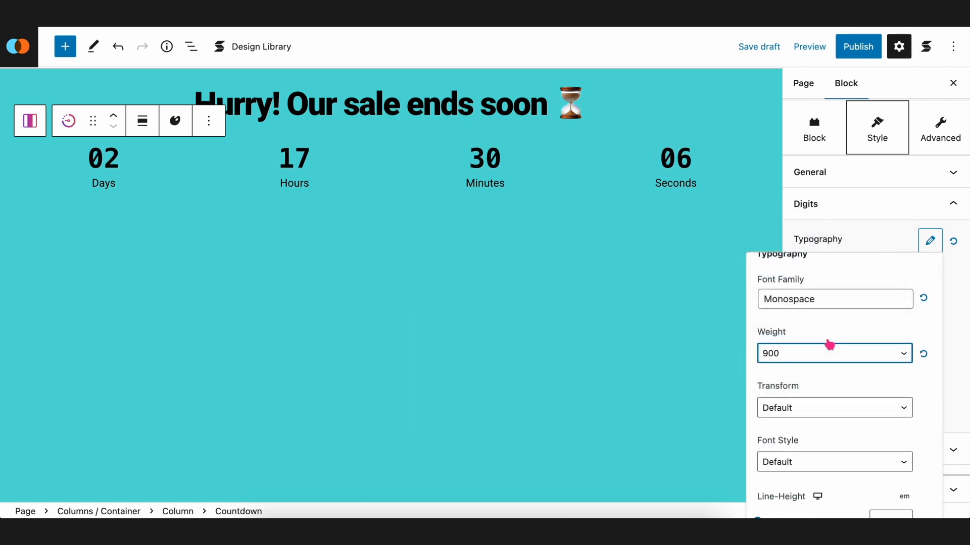
click(962, 290)
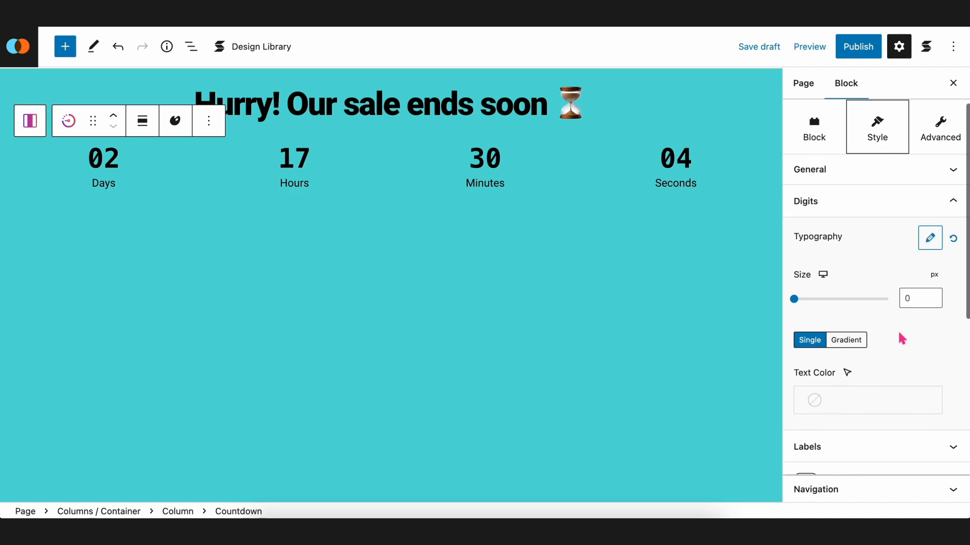
Set the font weight of the countdown's labels to 900
click(943, 202)
click(904, 242)
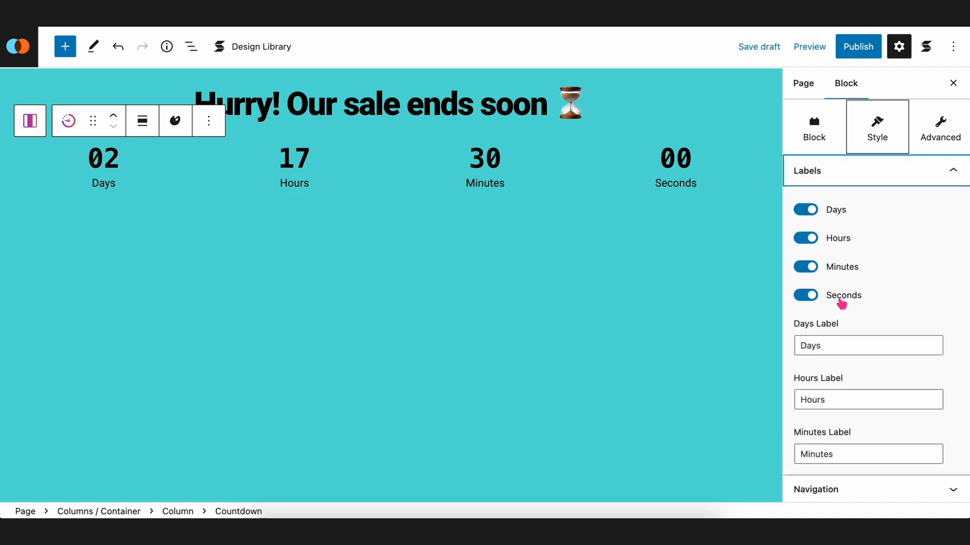
scroll(867, 353, down, 5)
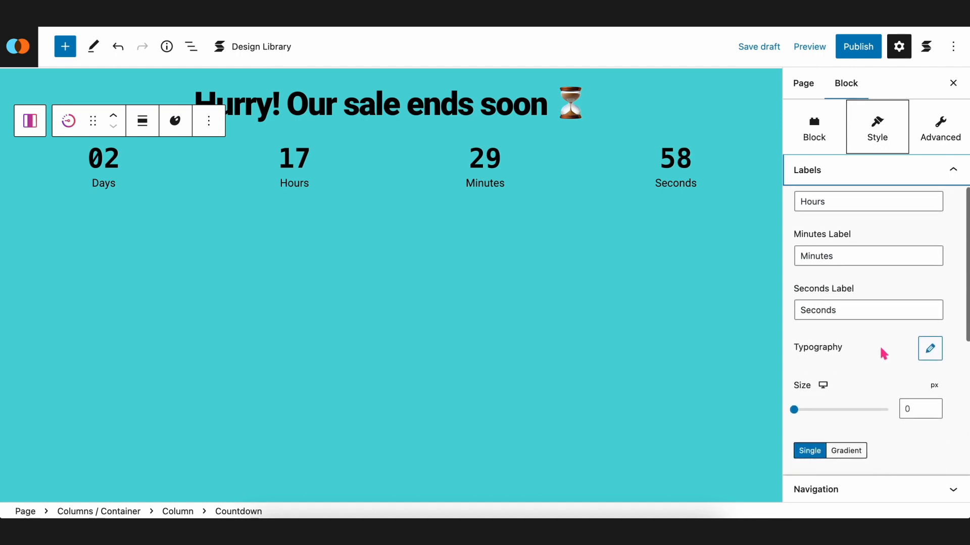
click(930, 348)
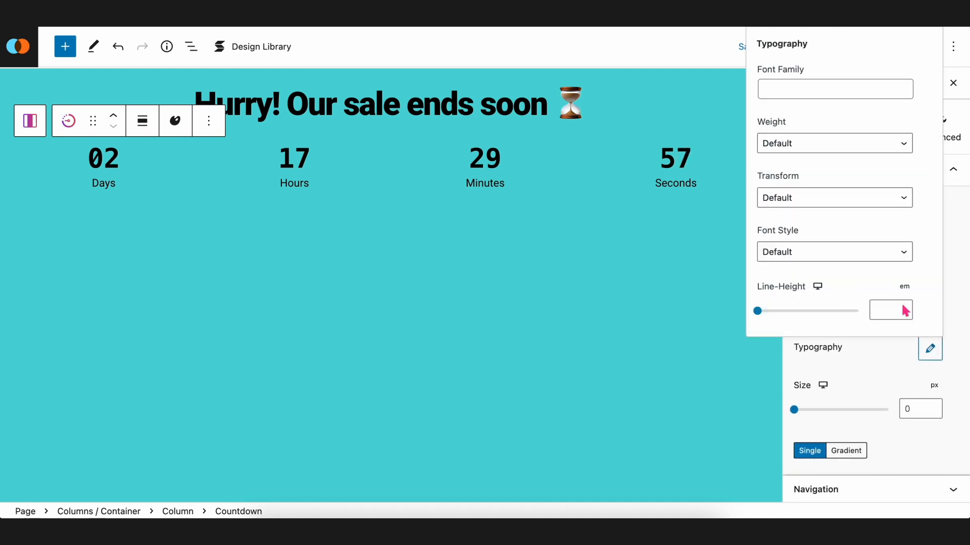
click(813, 155)
click(802, 128)
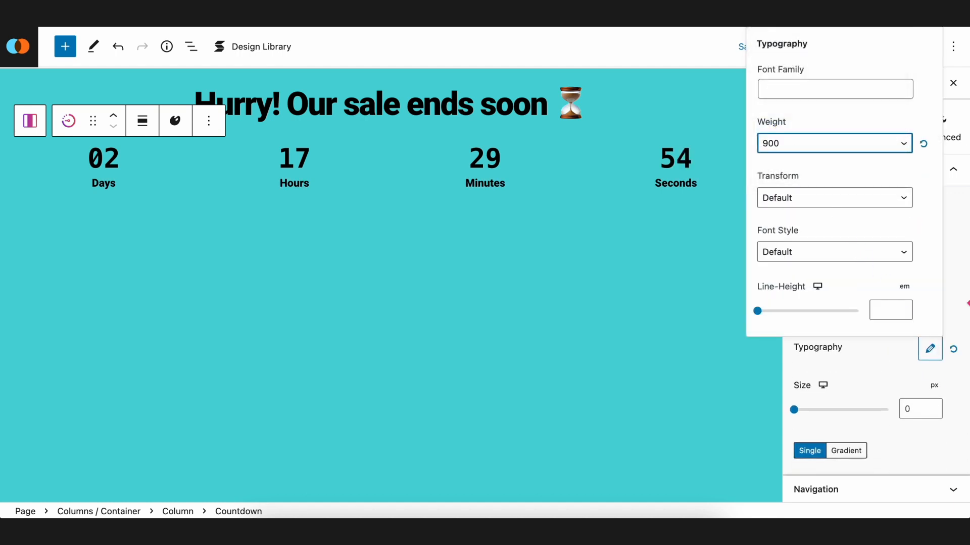
click(961, 316)
scroll(916, 386, down, 1)
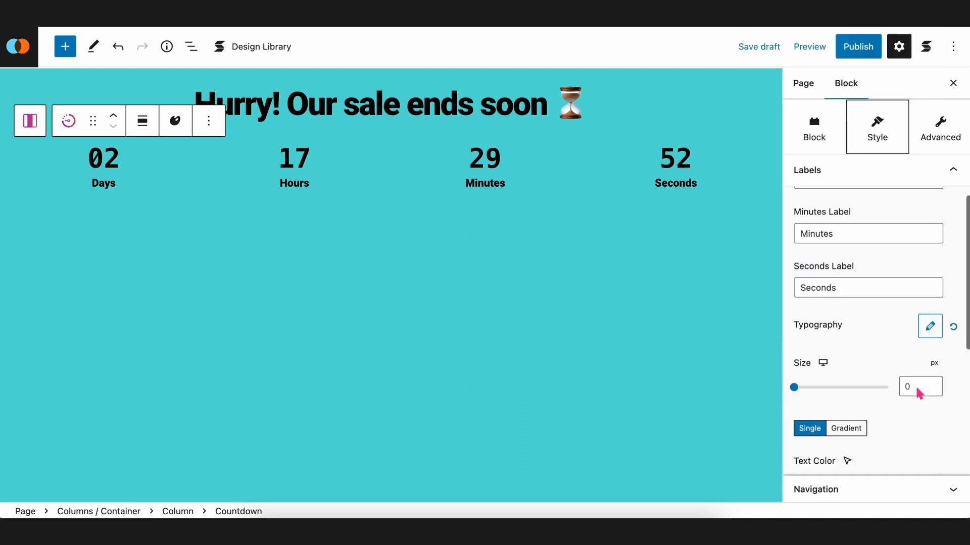
scroll(918, 392, up, 2)
click(926, 181)
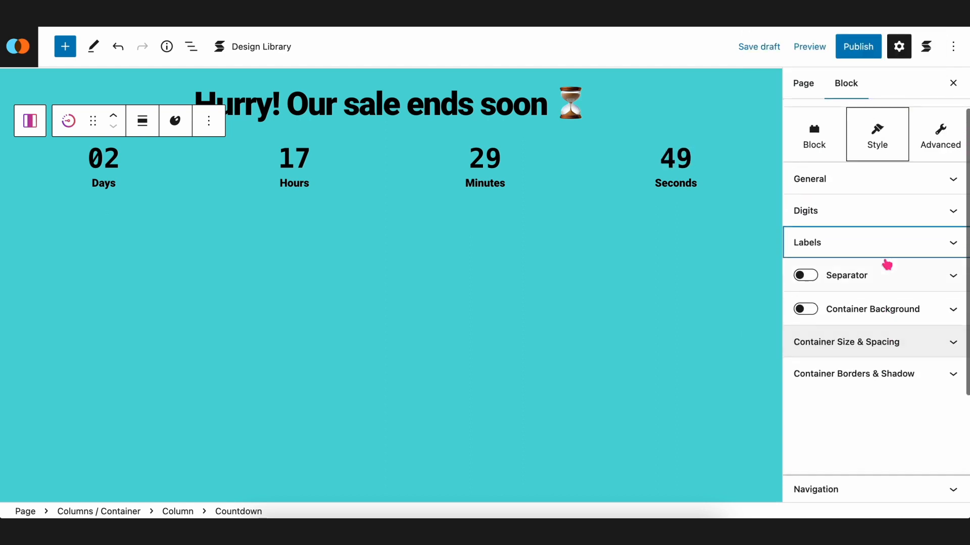
Enable the countdown's container background and color it Primary Yellow
click(902, 309)
click(805, 180)
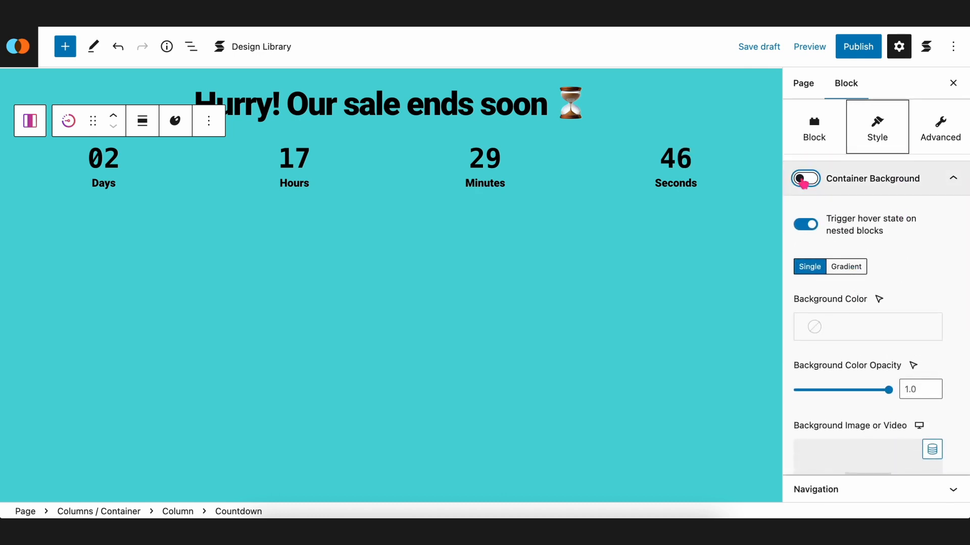
click(846, 327)
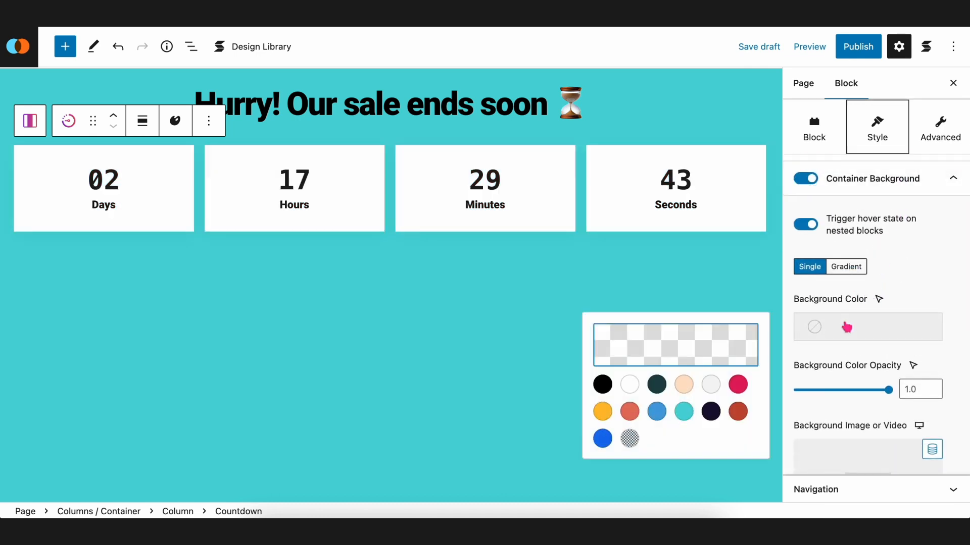
click(603, 412)
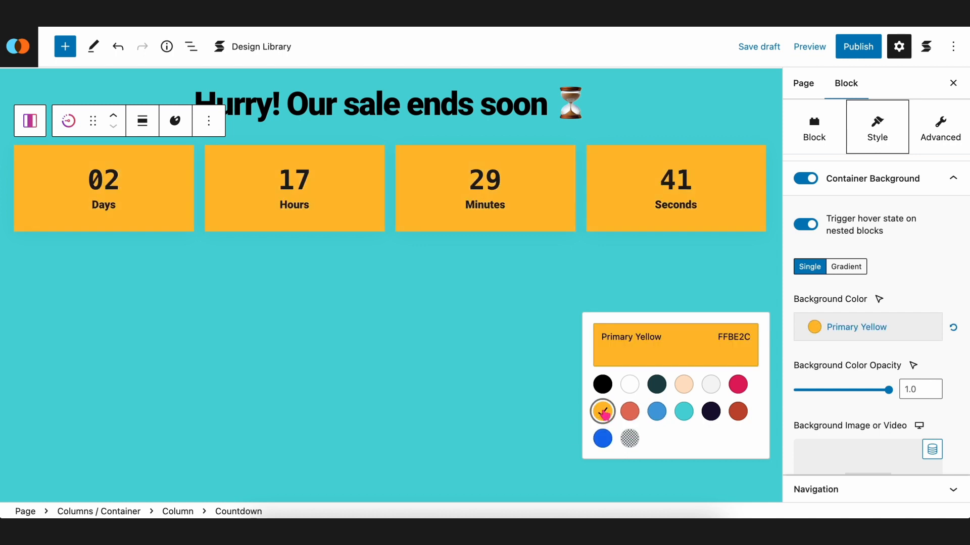
click(927, 258)
scroll(943, 253, down, 1)
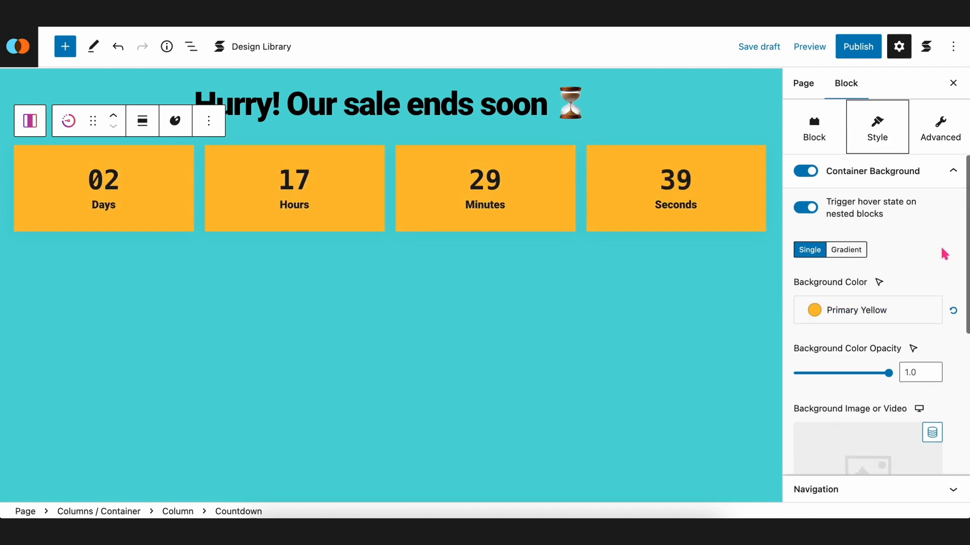
click(938, 177)
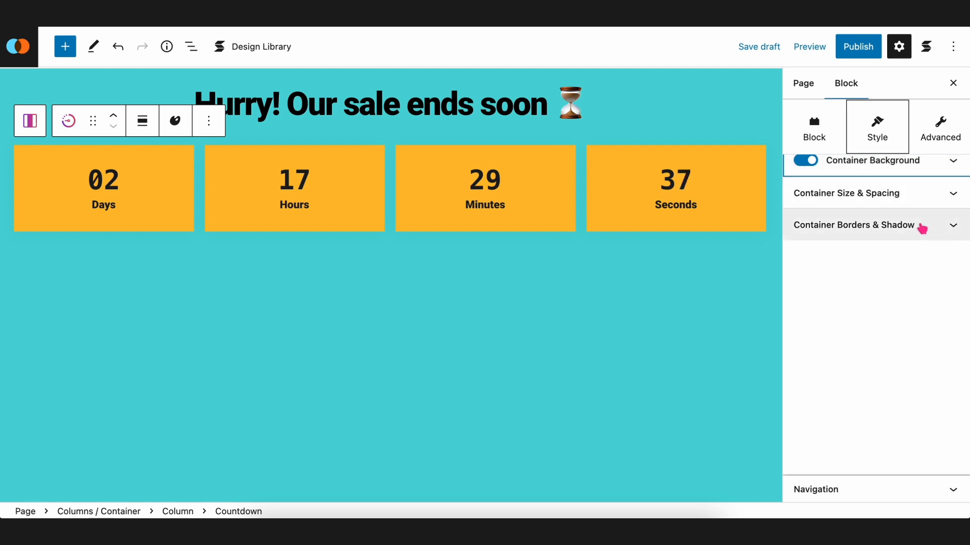
Give the countdown containers a custom shadow in solid black
click(888, 229)
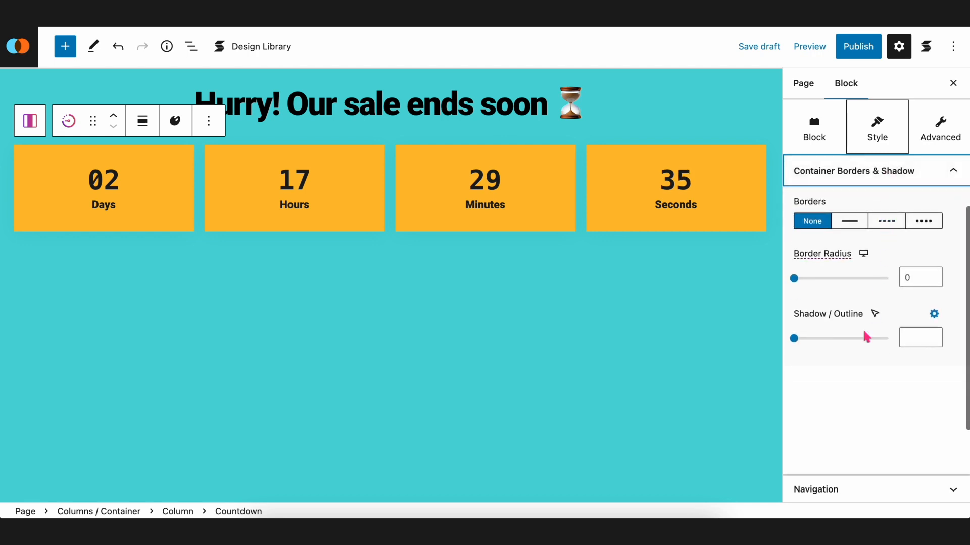
click(932, 314)
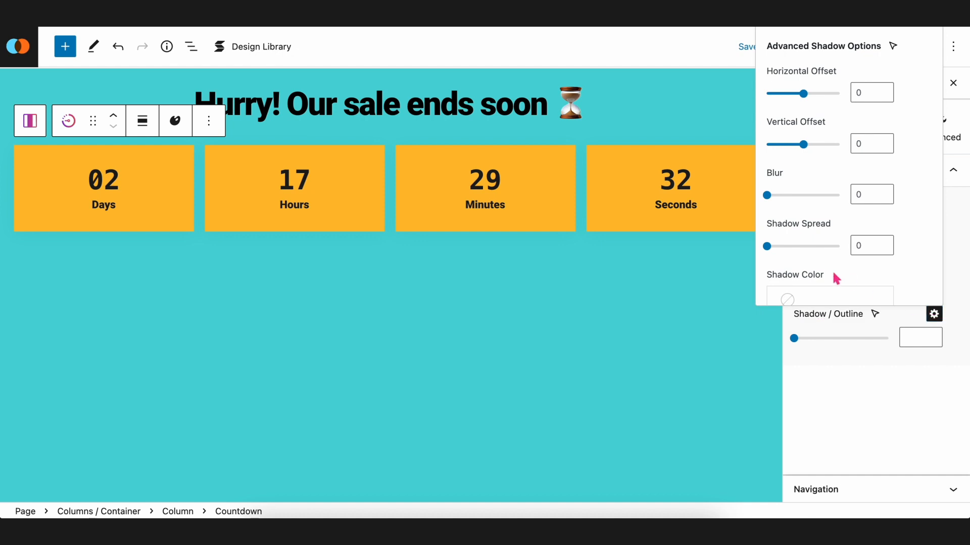
scroll(834, 277, down, 2)
click(818, 248)
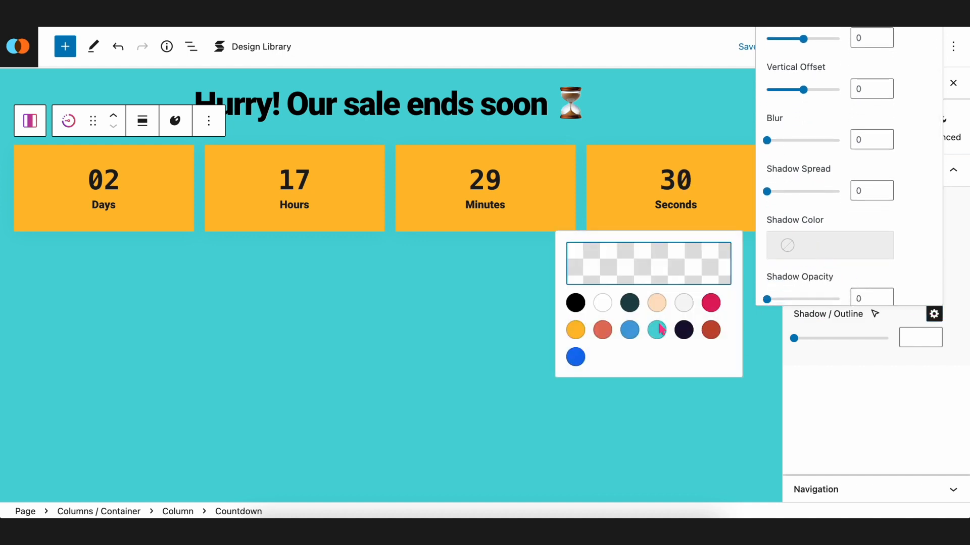
click(576, 305)
click(922, 212)
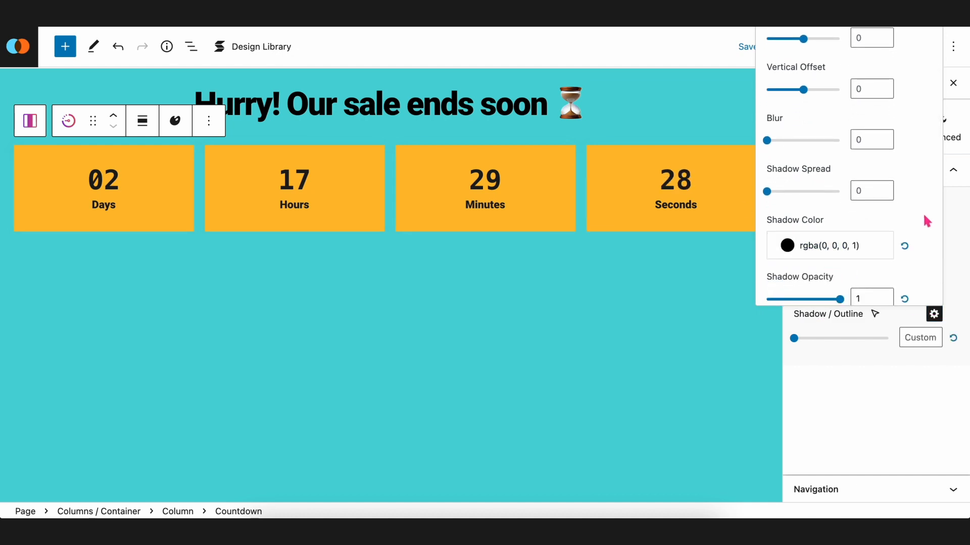
scroll(852, 262, down, 1)
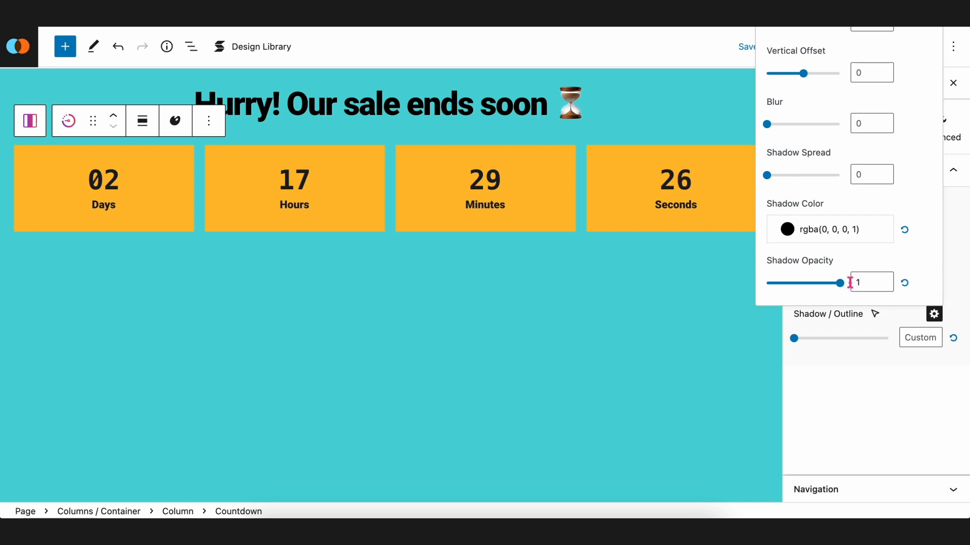
Set both the horizontal and vertical offset of the countdown containers' shadow to 11
scroll(834, 212, up, 4)
double_click(871, 92)
text(11)
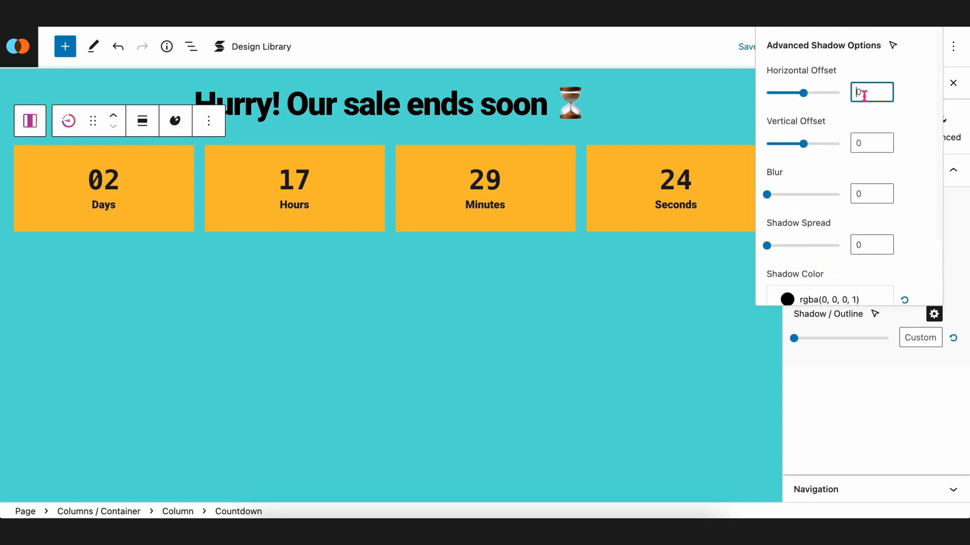
double_click(864, 135)
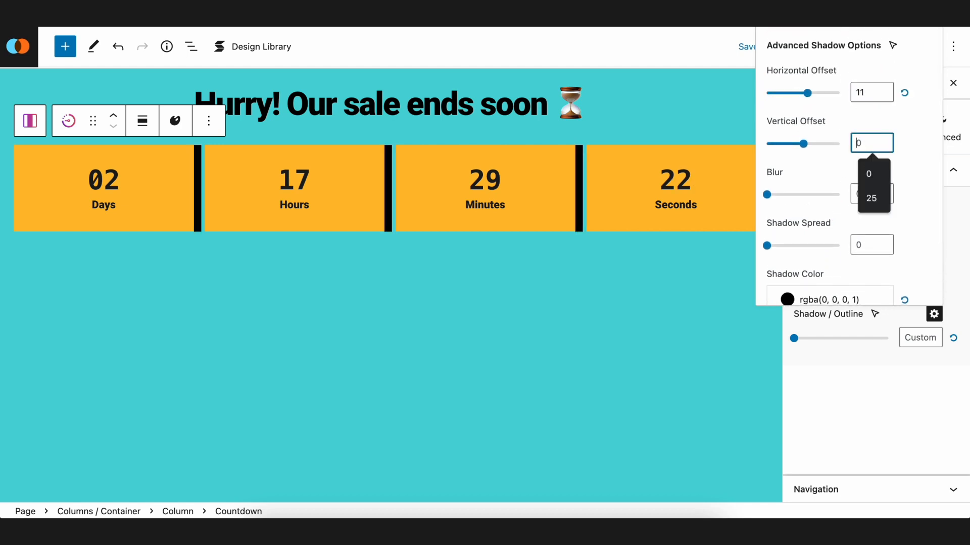
text(11)
click(920, 190)
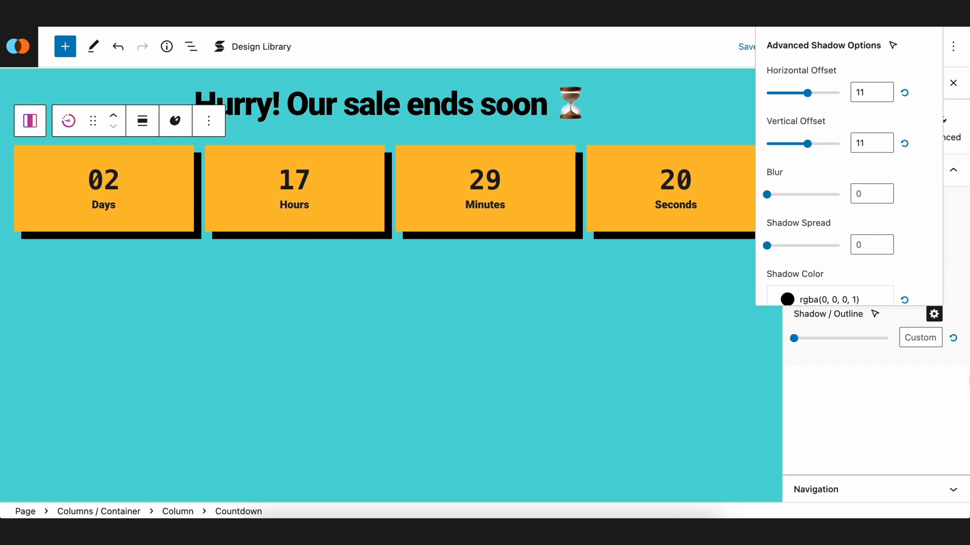
click(946, 394)
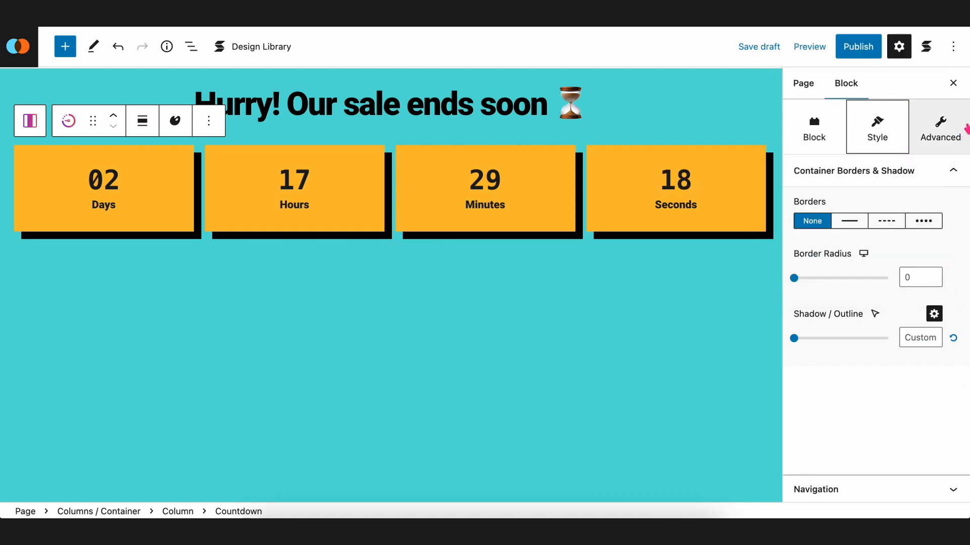
click(953, 83)
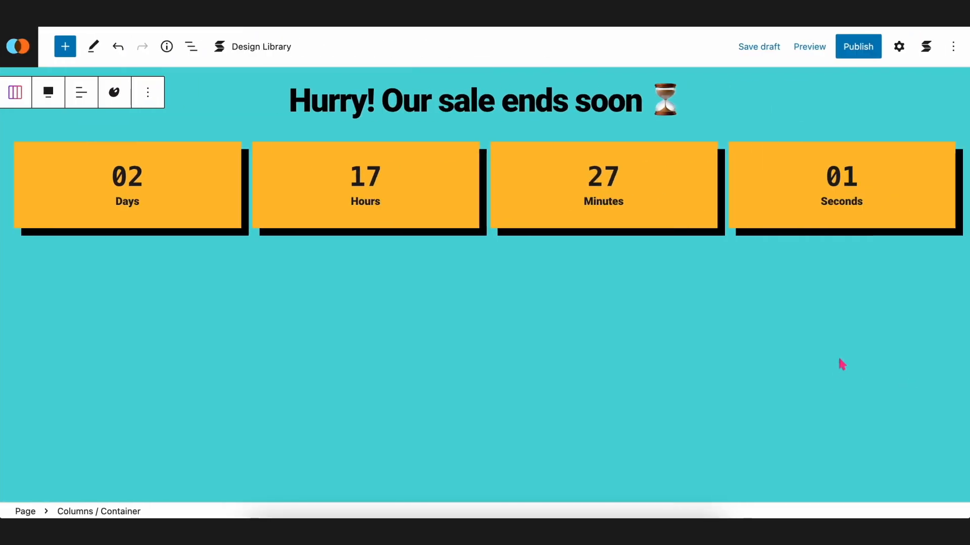
Set the content width of the outer Columns / Container block to the narrowest option
click(899, 52)
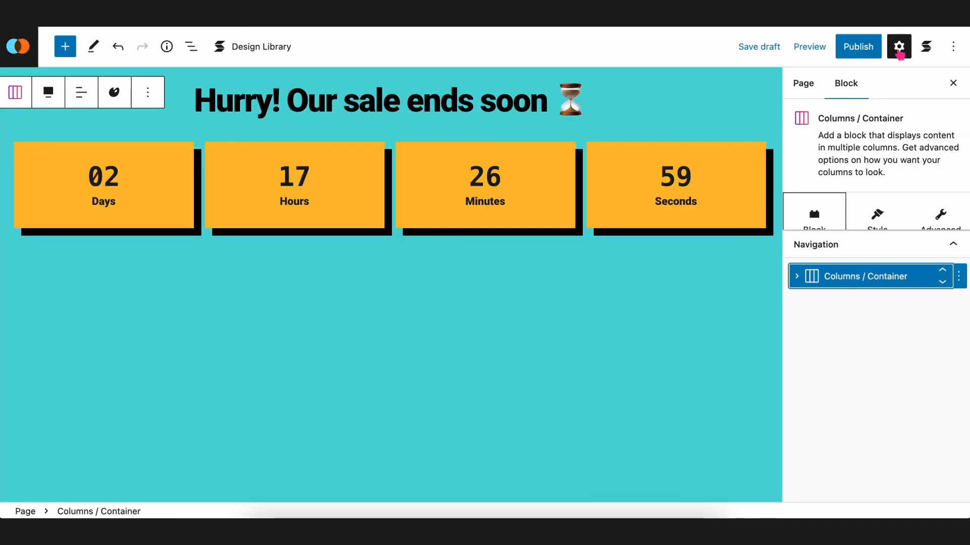
click(871, 244)
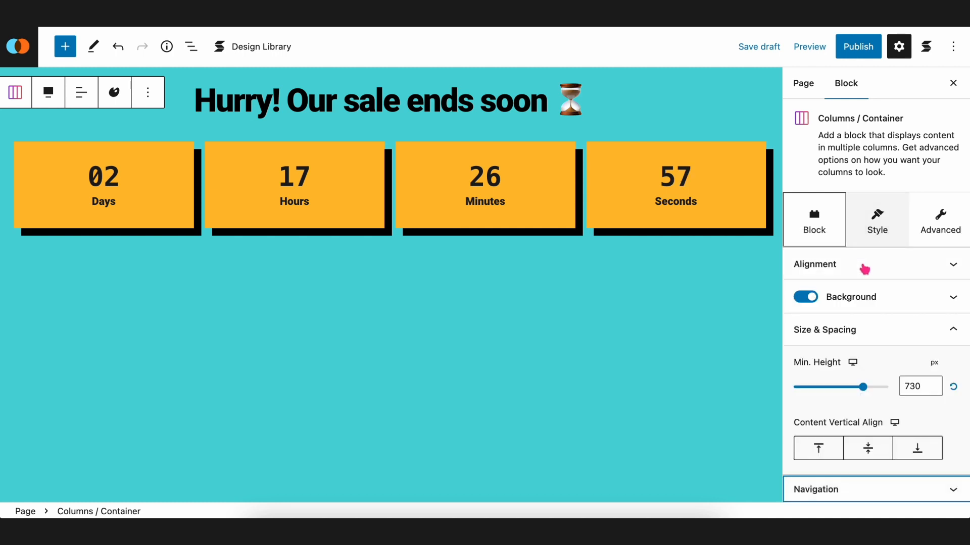
click(874, 228)
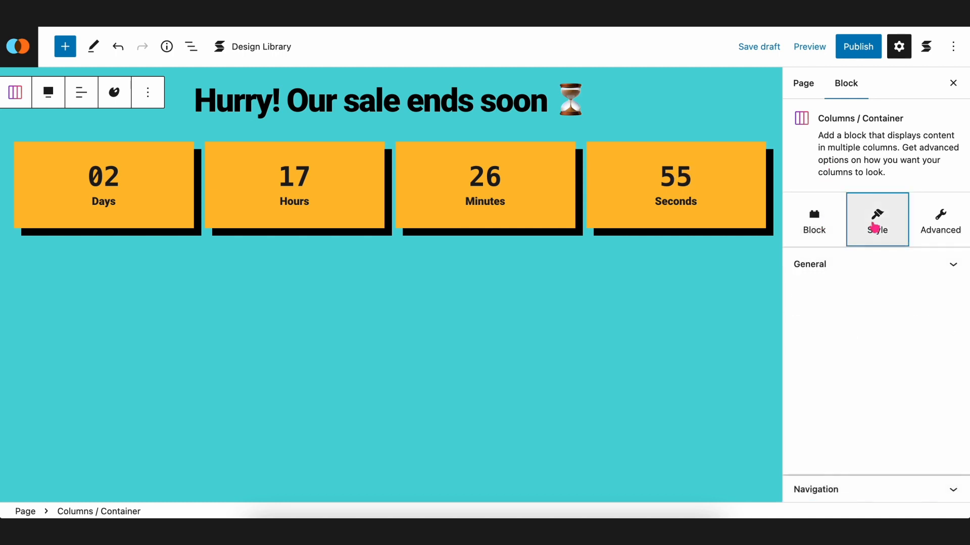
click(880, 265)
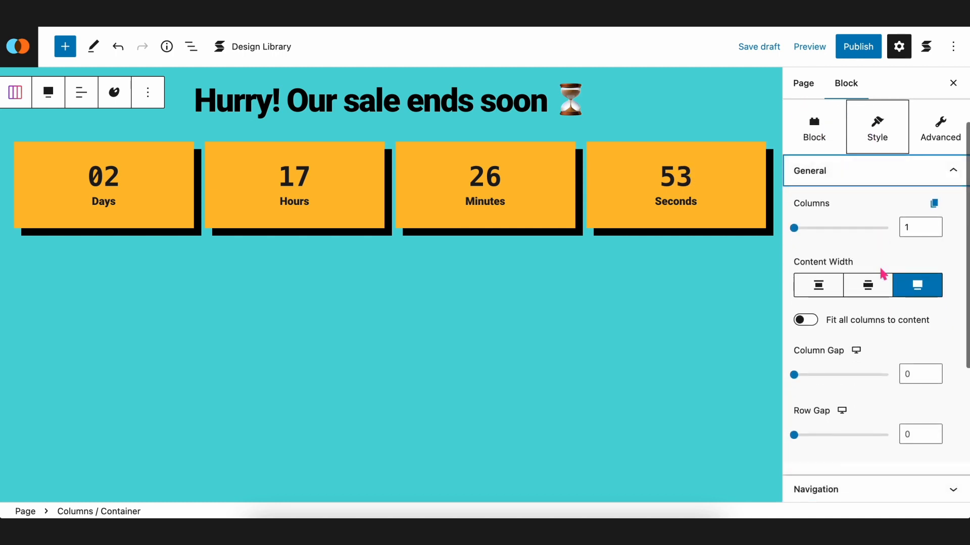
click(819, 291)
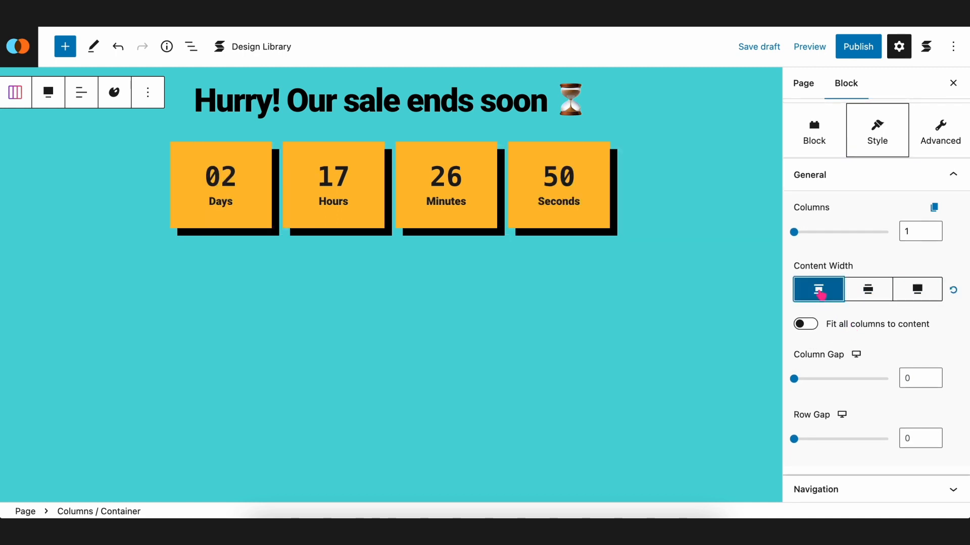
Fit all columns of the Columns / Container block to their content and center the columns alignment
click(806, 325)
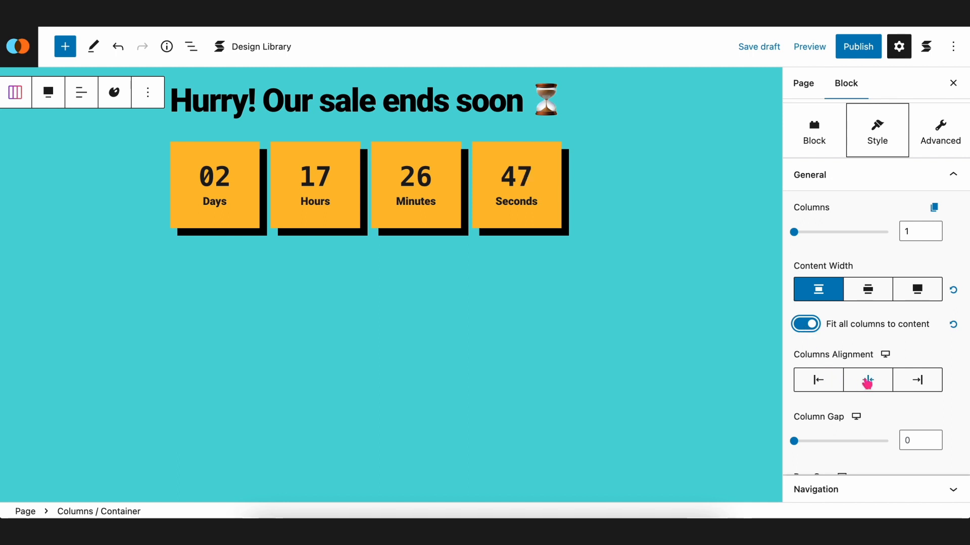
click(867, 382)
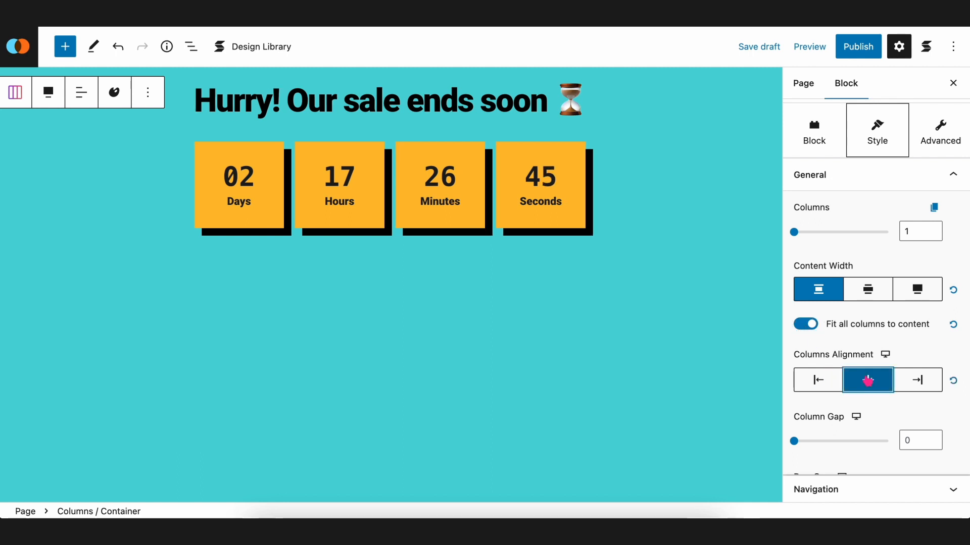
click(952, 186)
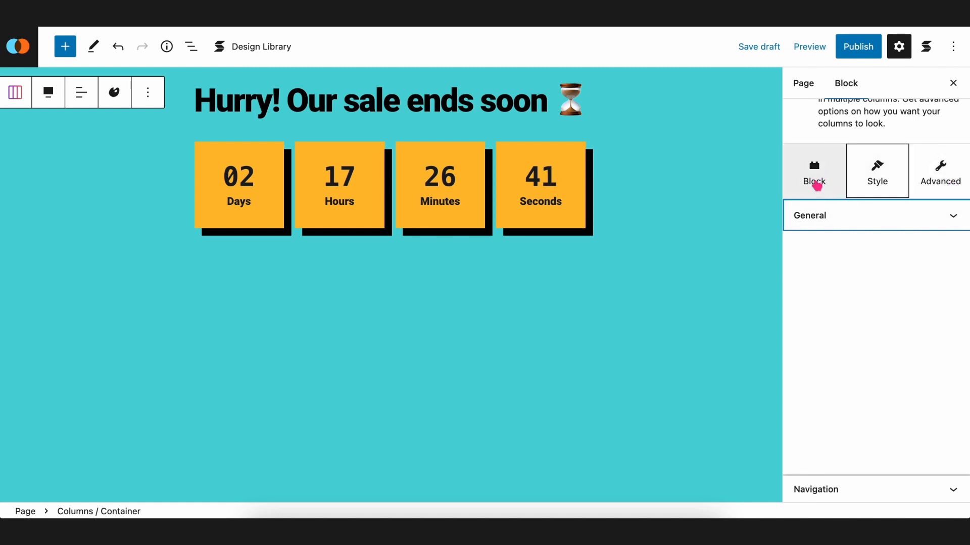
Set the Columns / Container block's minimum height to 500 px and center its content vertically
click(819, 183)
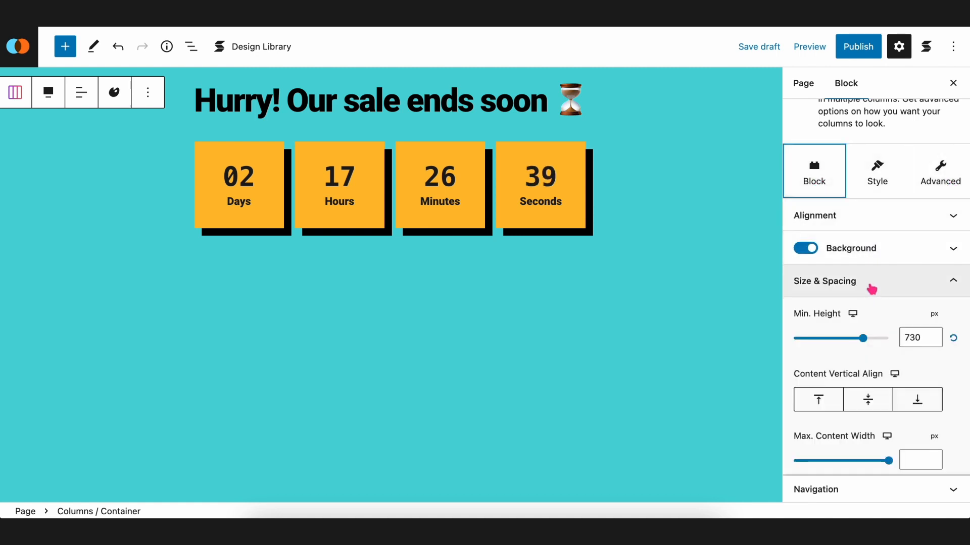
scroll(875, 287, down, 2)
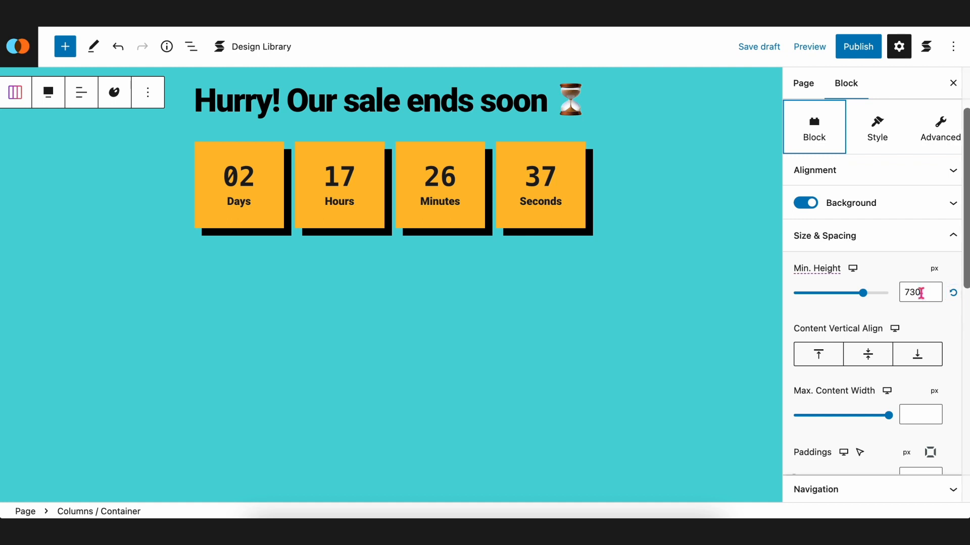
double_click(915, 292)
text(500)
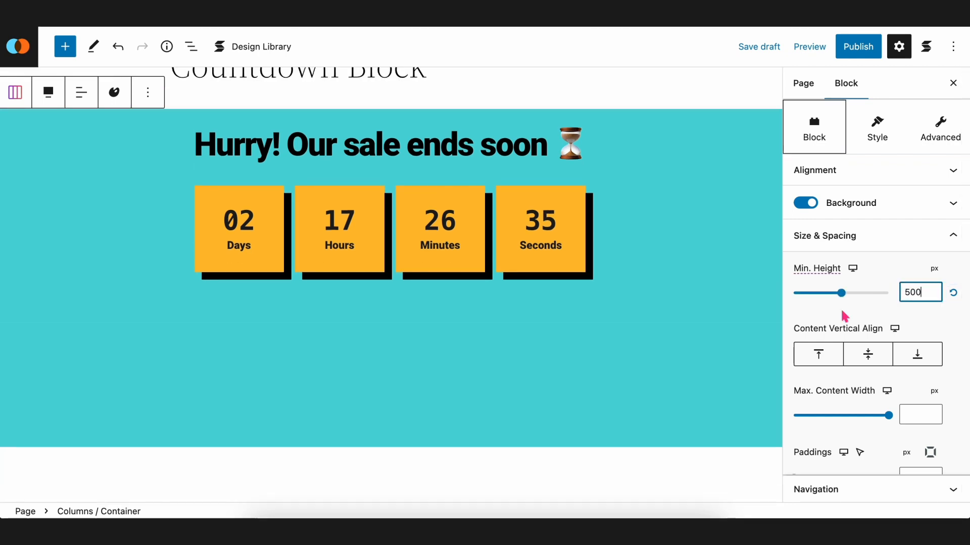
click(869, 355)
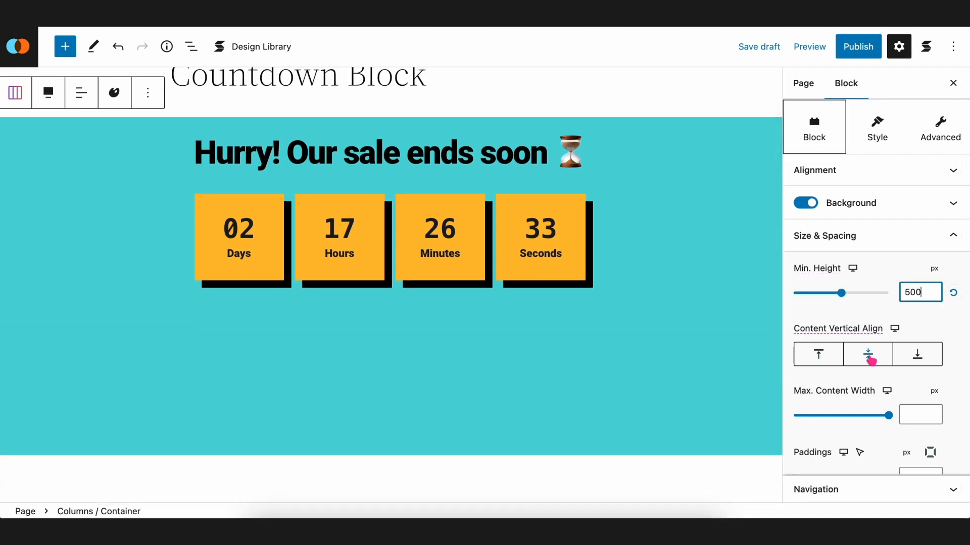
click(954, 83)
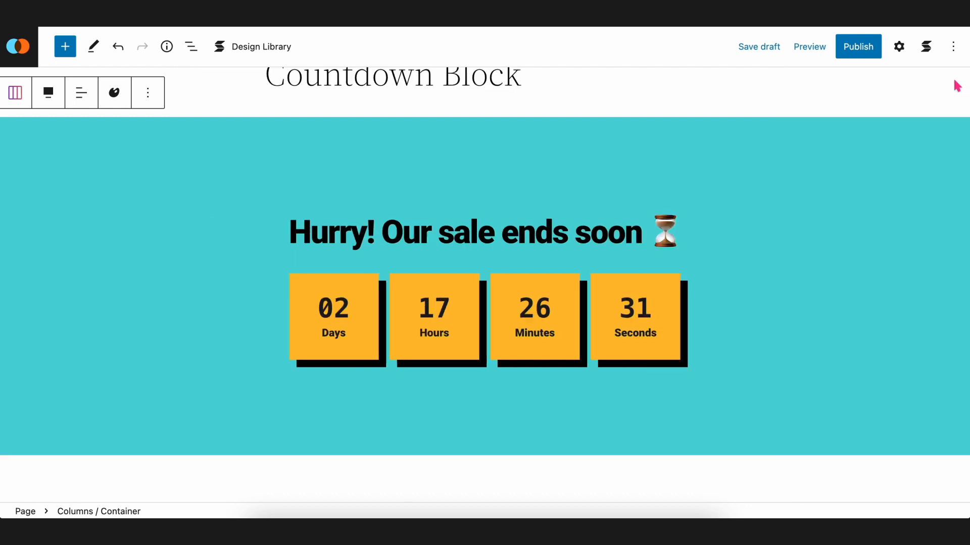
Save the page as a draft and preview the sale countdown section in a new tab
scroll(883, 339, down, 1)
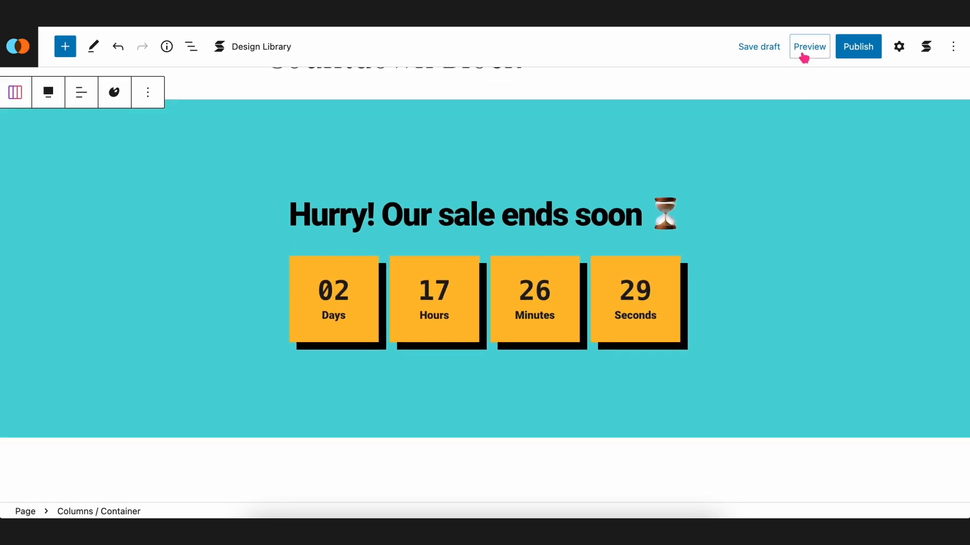
click(760, 47)
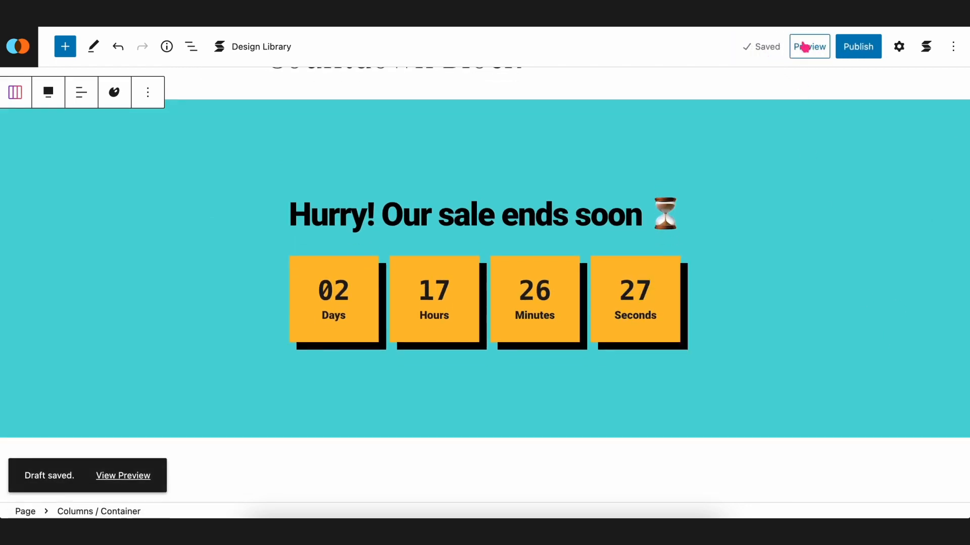
click(804, 46)
click(750, 168)
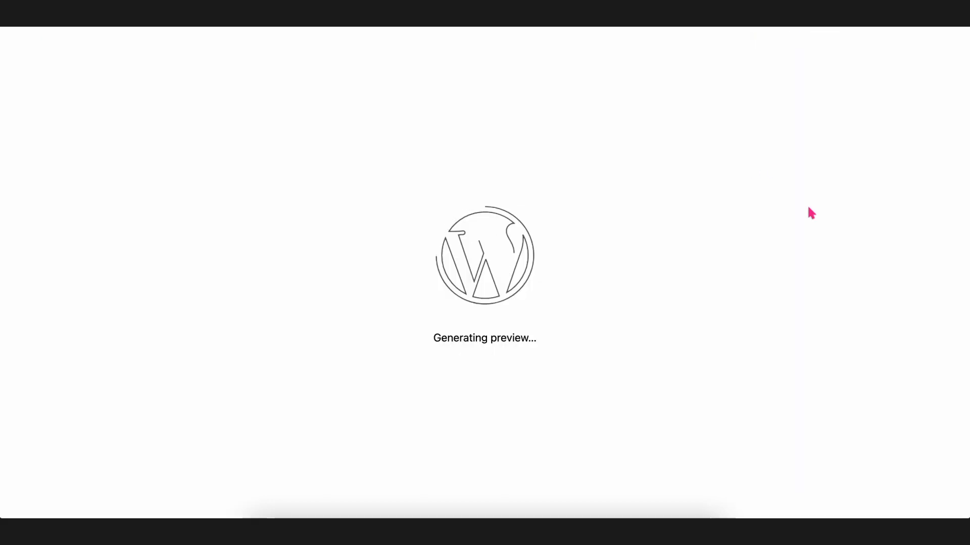
scroll(853, 376, down, 2)
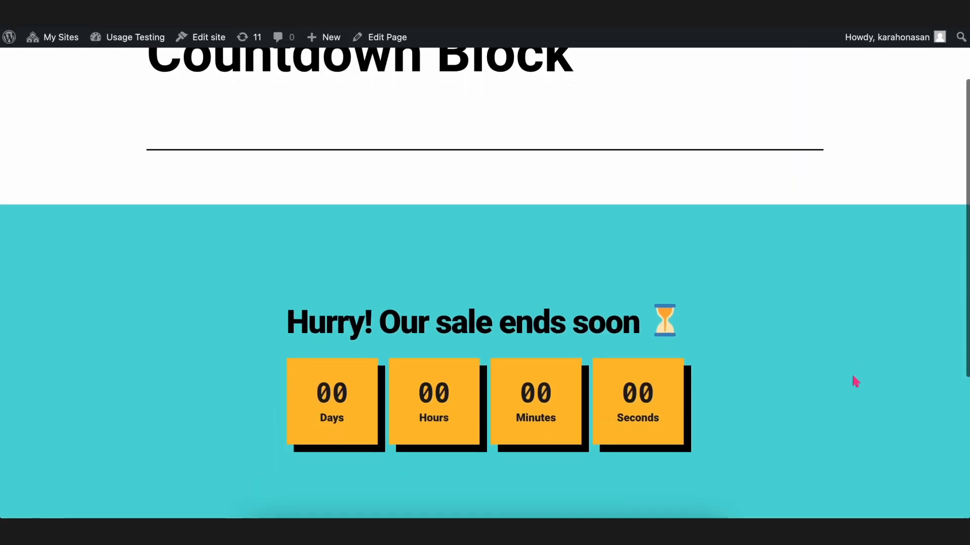
scroll(855, 381, down, 3)
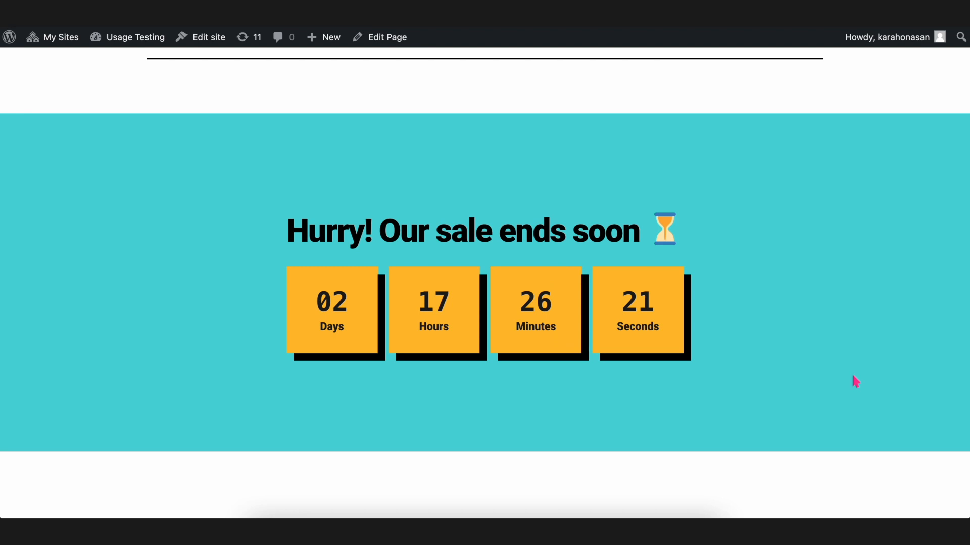